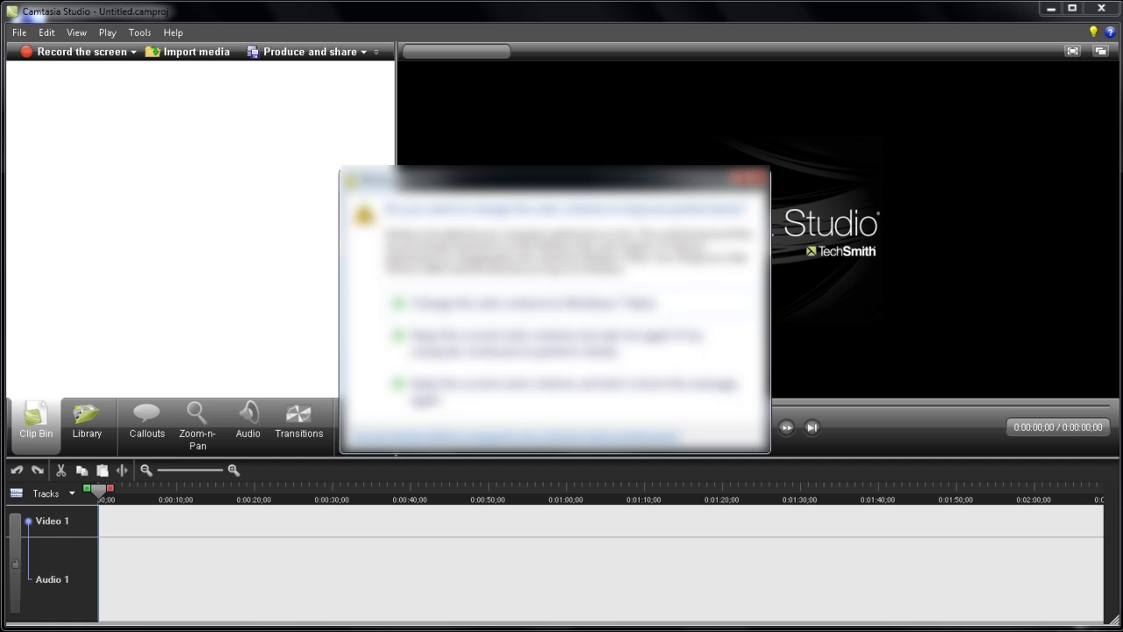
Dismiss the warning and import D:\YTutorials\capture-1.camrec into the clip bin.
click(758, 179)
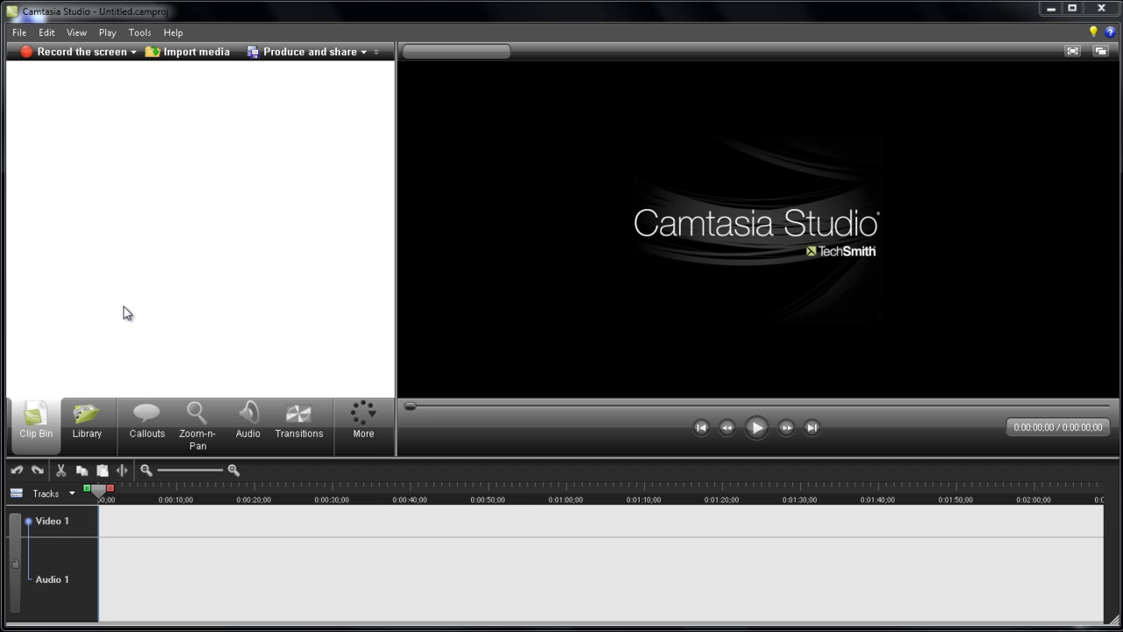
click(201, 54)
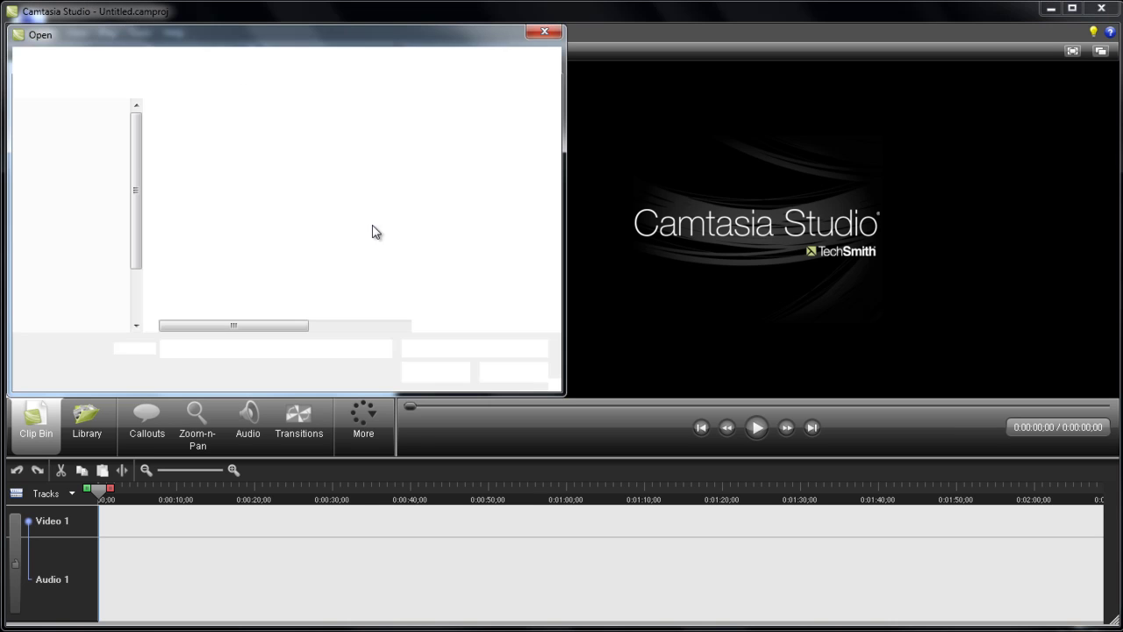
click(58, 135)
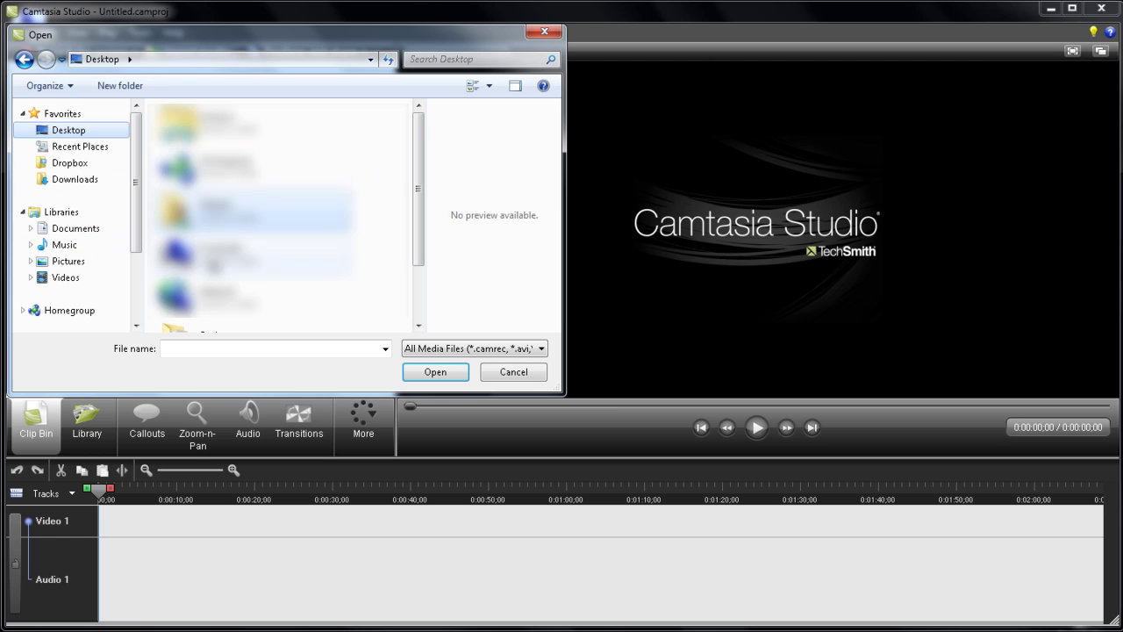
double_click(212, 259)
double_click(259, 192)
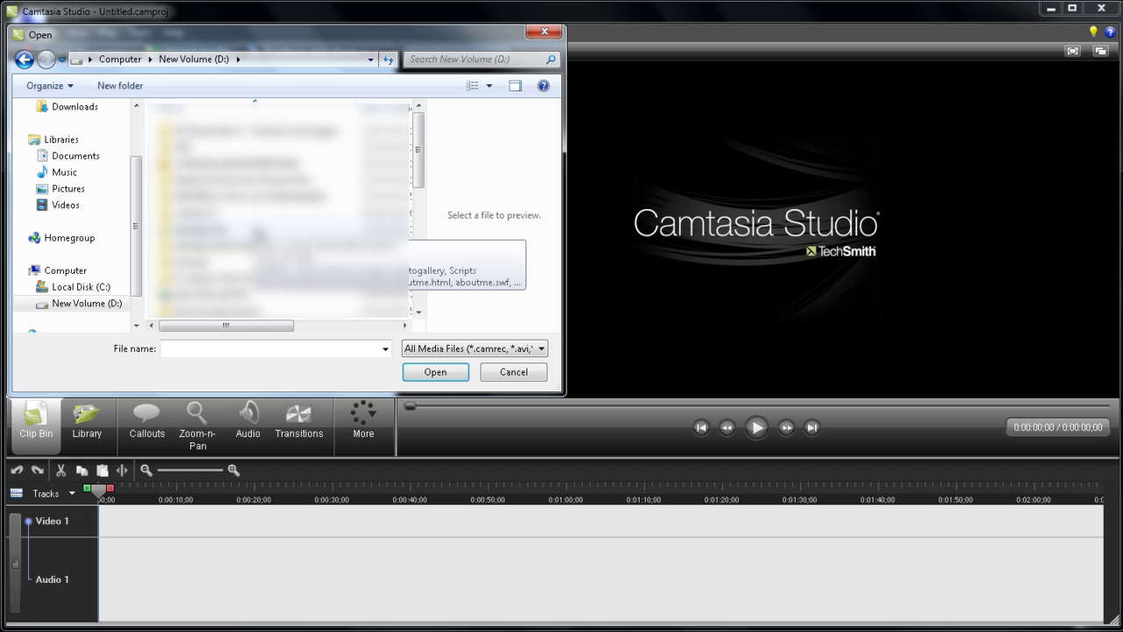
click(257, 233)
scroll(257, 232, down, 3)
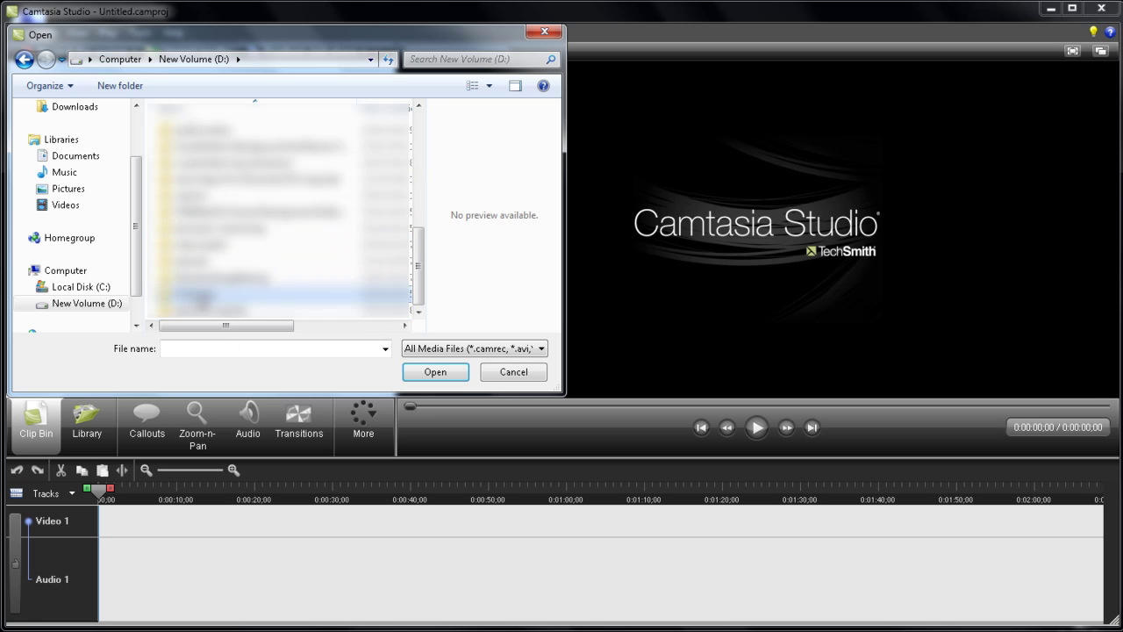
double_click(200, 296)
click(219, 278)
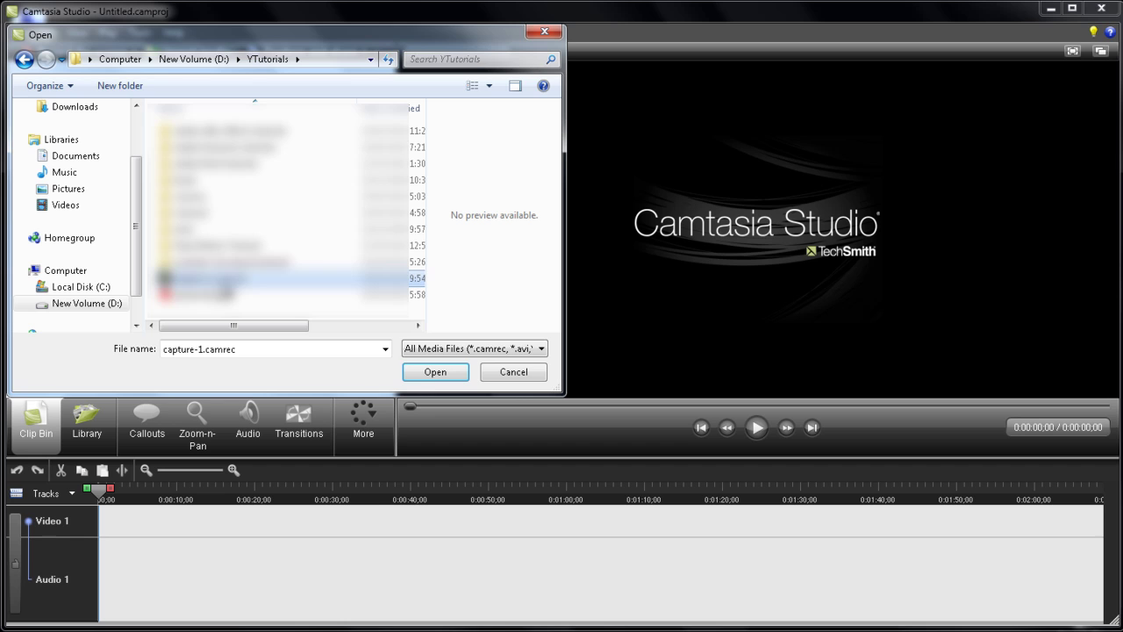
click(434, 372)
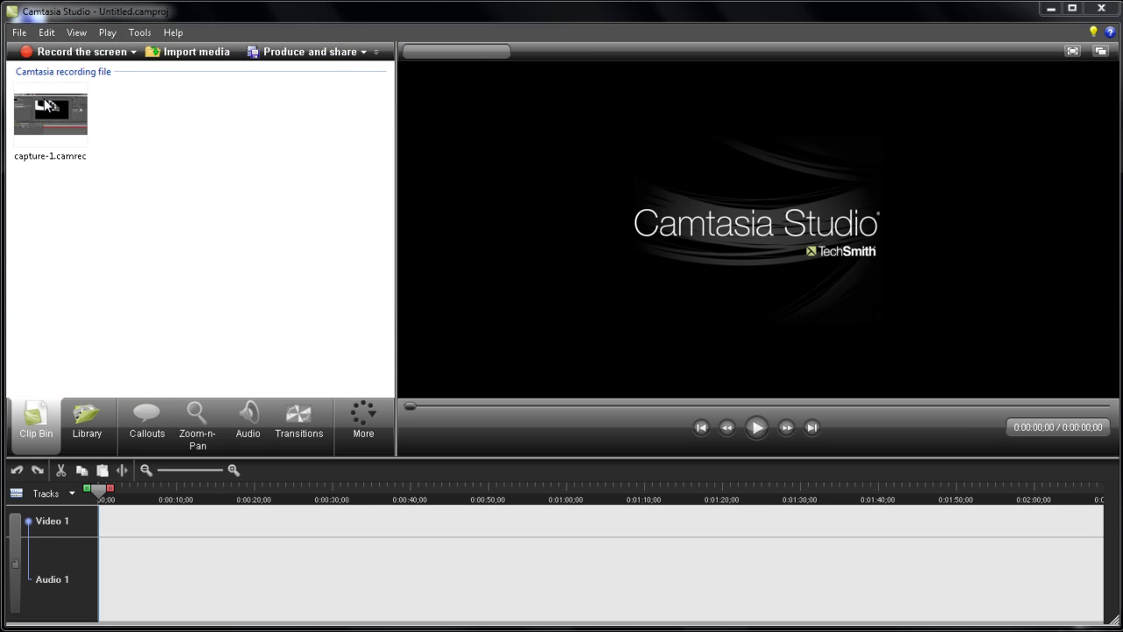
Drag capture-1.camrec onto the timeline and choose 1280 x 720 (YouTube & HD) editing dimensions.
drag(50, 112, 121, 524)
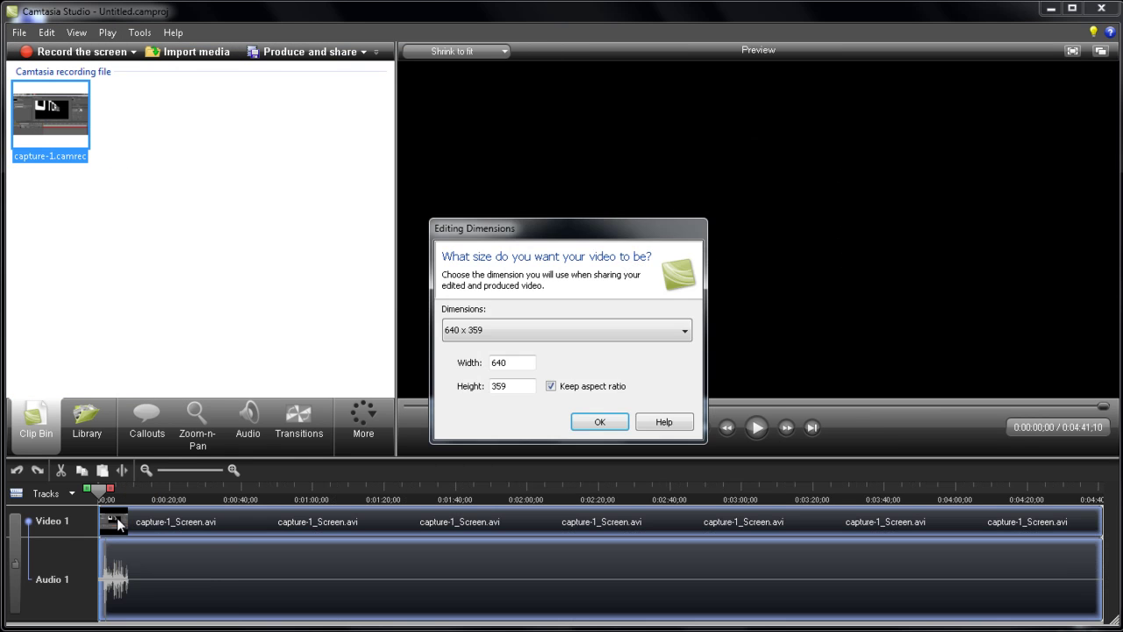
click(540, 330)
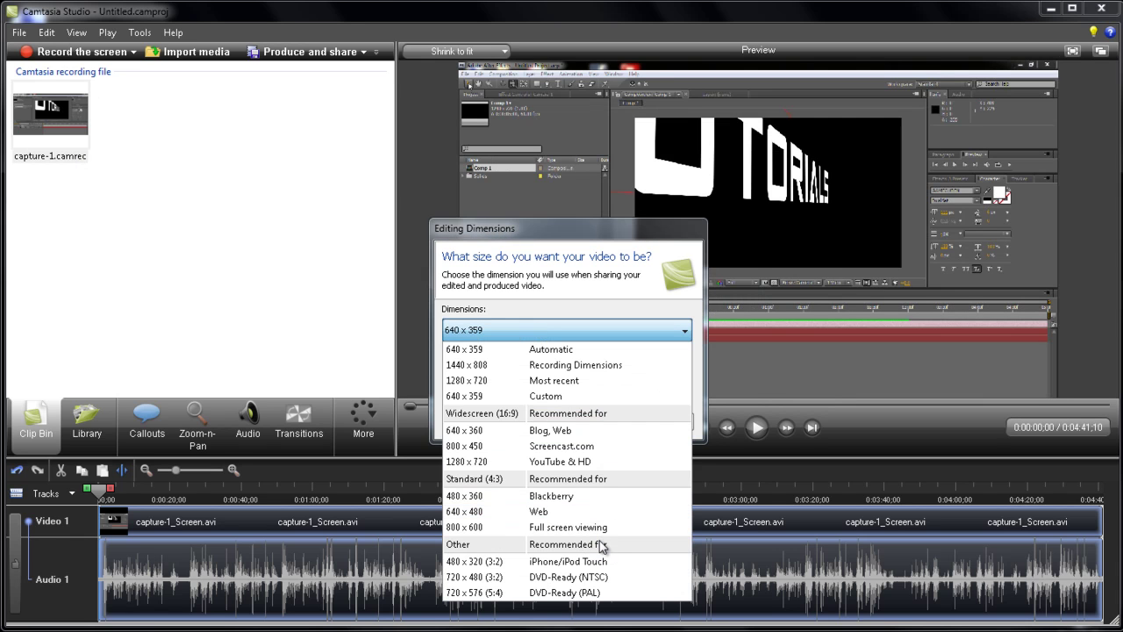
click(543, 465)
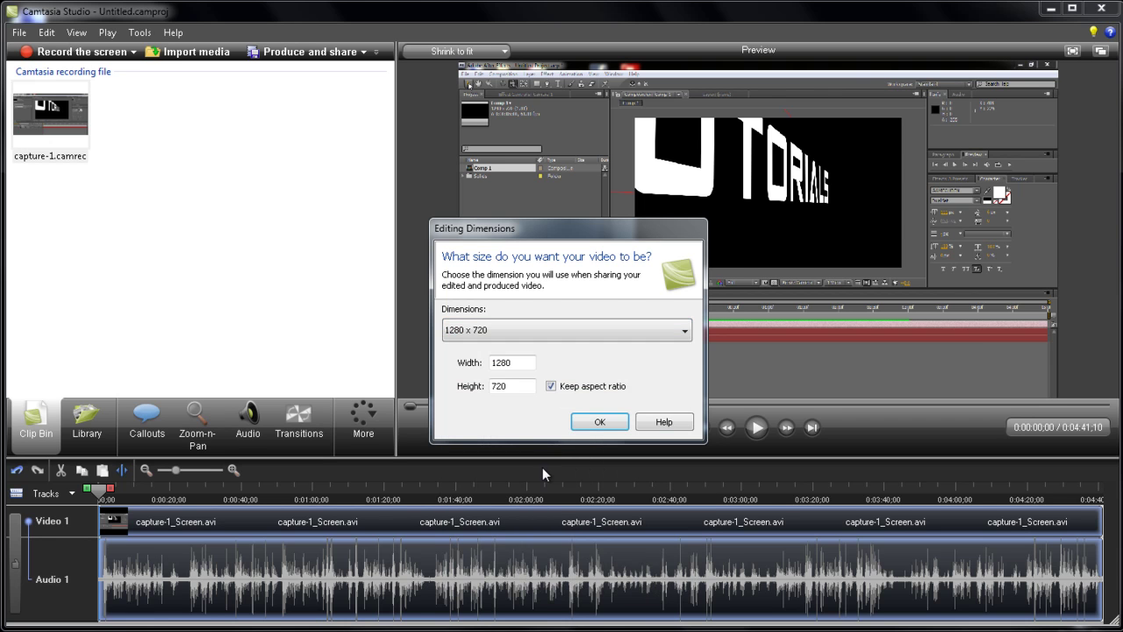
click(582, 422)
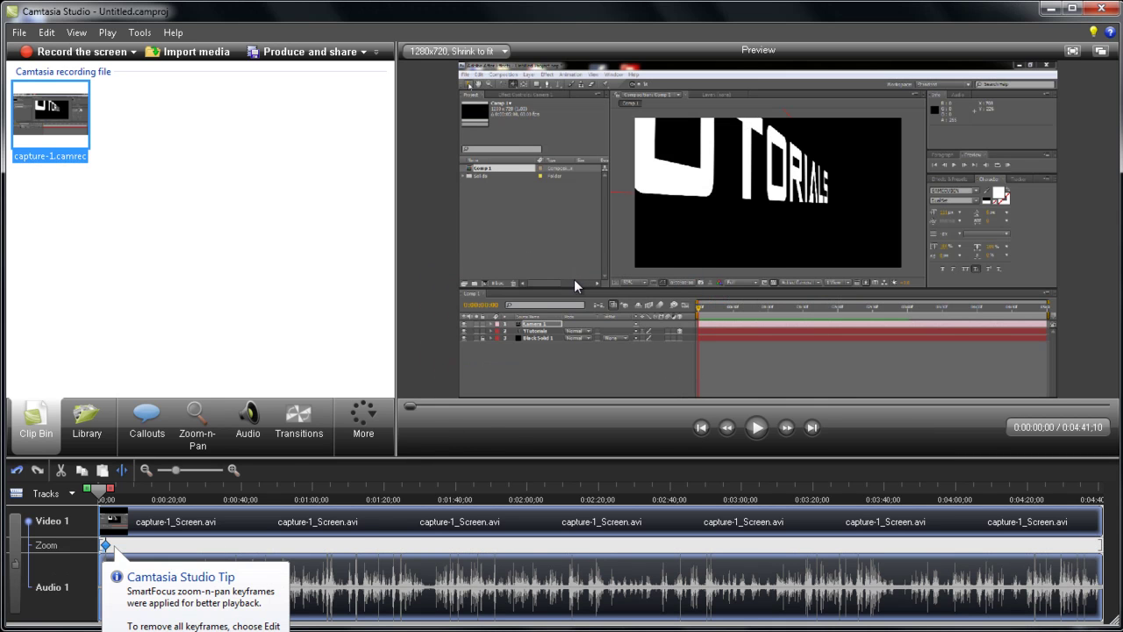
Deselect the clip in the bin and show the Zoom-n-Pan panel listing the Zoom 1 keyframe.
click(194, 351)
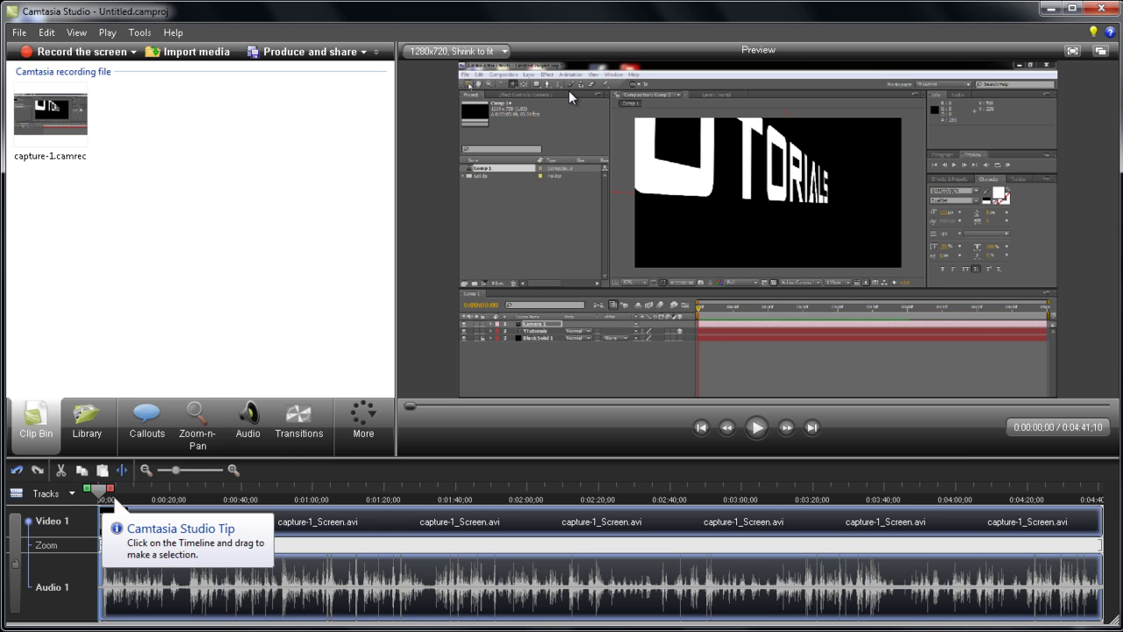
click(218, 427)
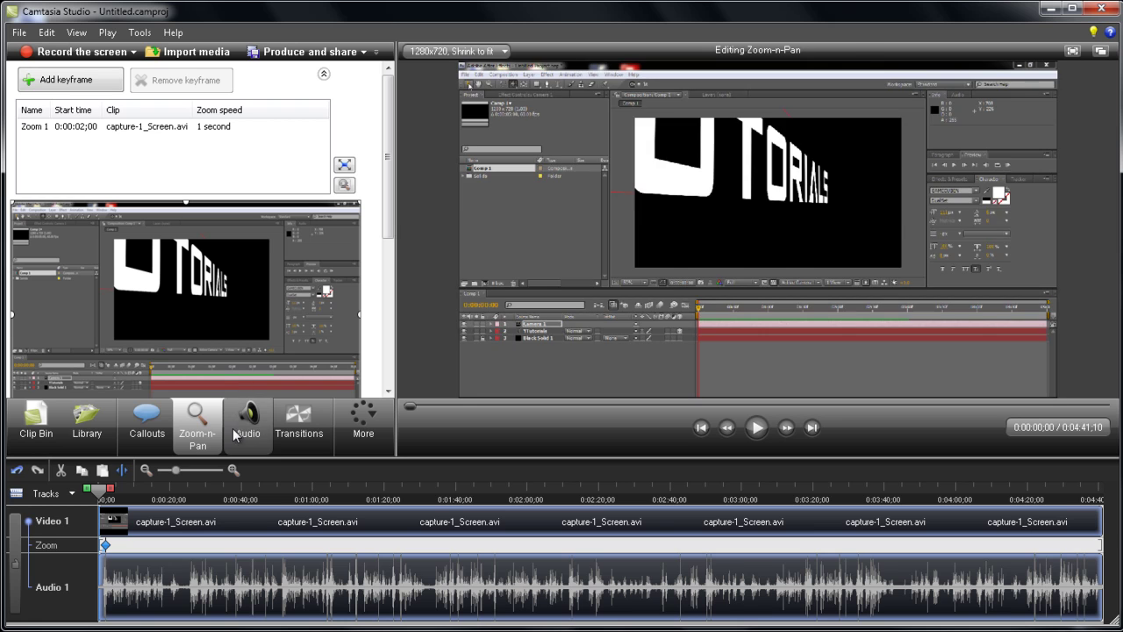
Add a keyframe and zoom Zoom 1 to 131%, panning the view up toward the title text.
click(50, 77)
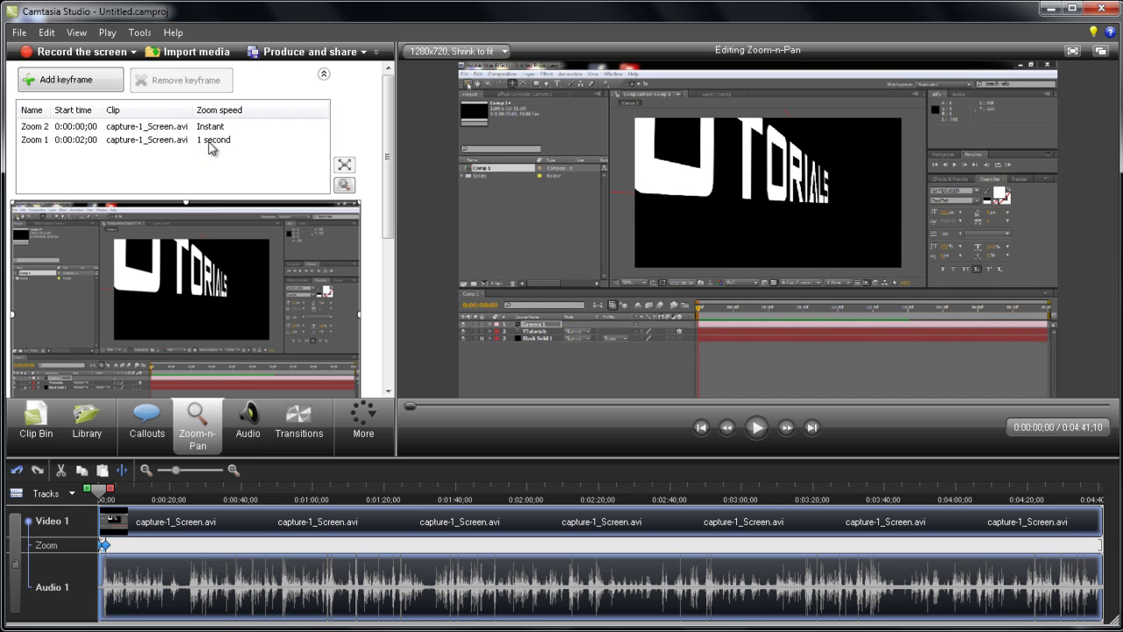
click(209, 144)
scroll(390, 175, down, 3)
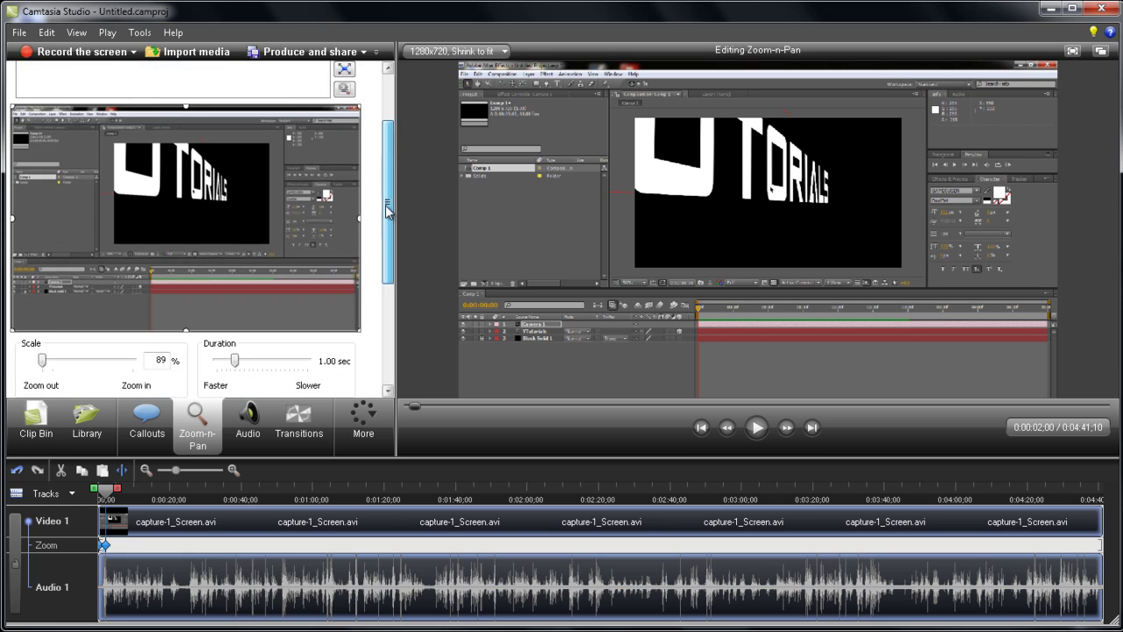
drag(42, 326, 72, 326)
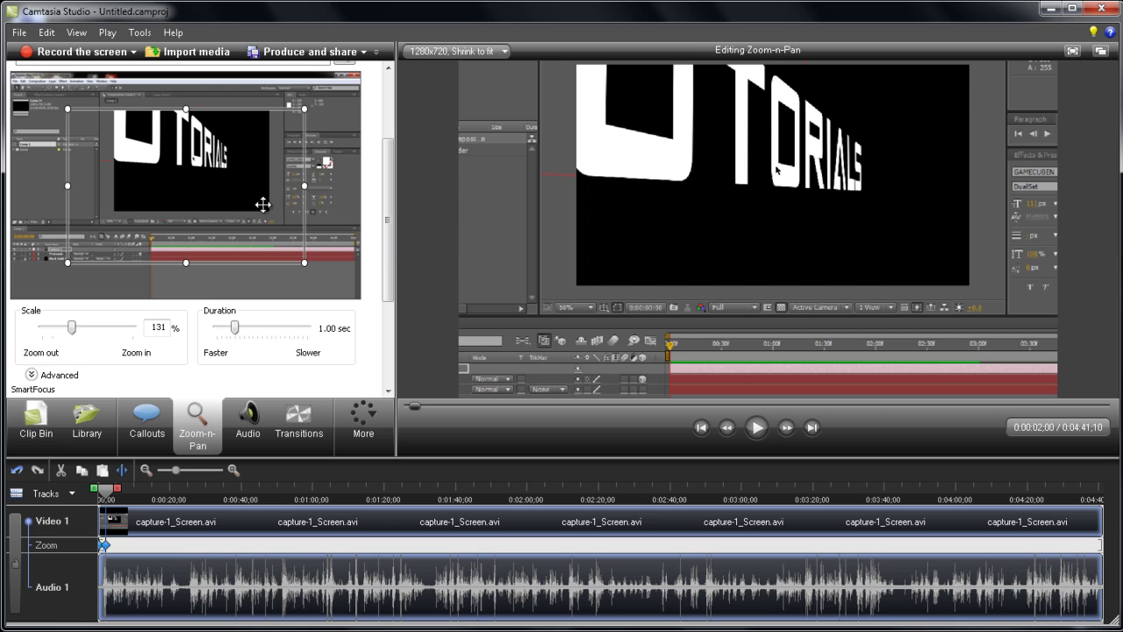
drag(257, 200, 254, 151)
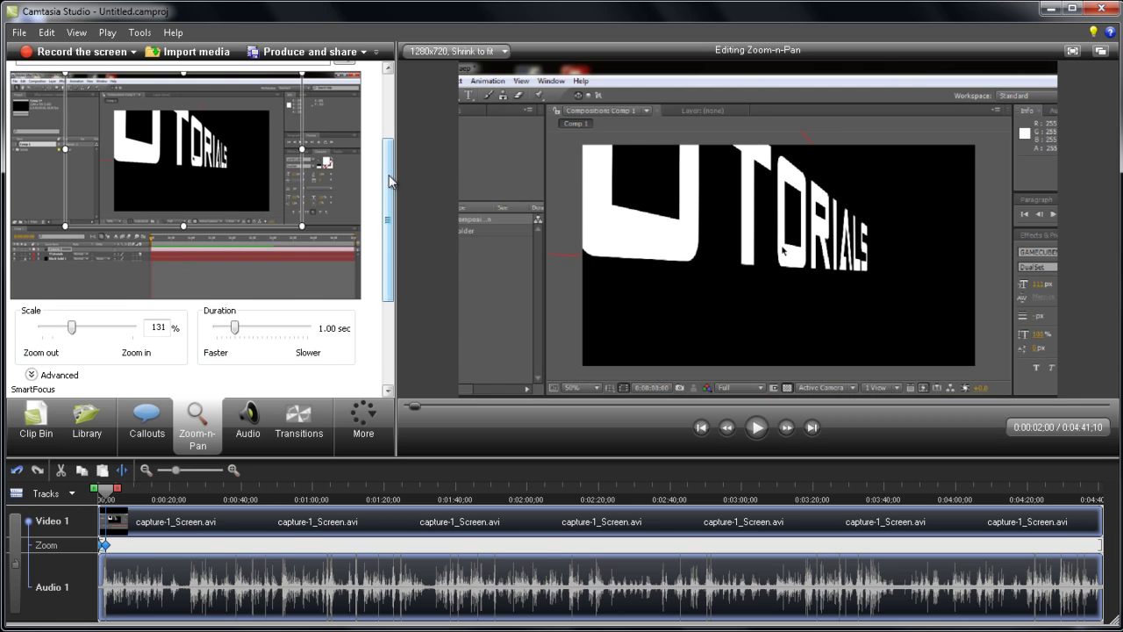
Tilt the zoom 18° under Advanced, then delete that tilted keyframe.
scroll(391, 183, down, 3)
click(30, 218)
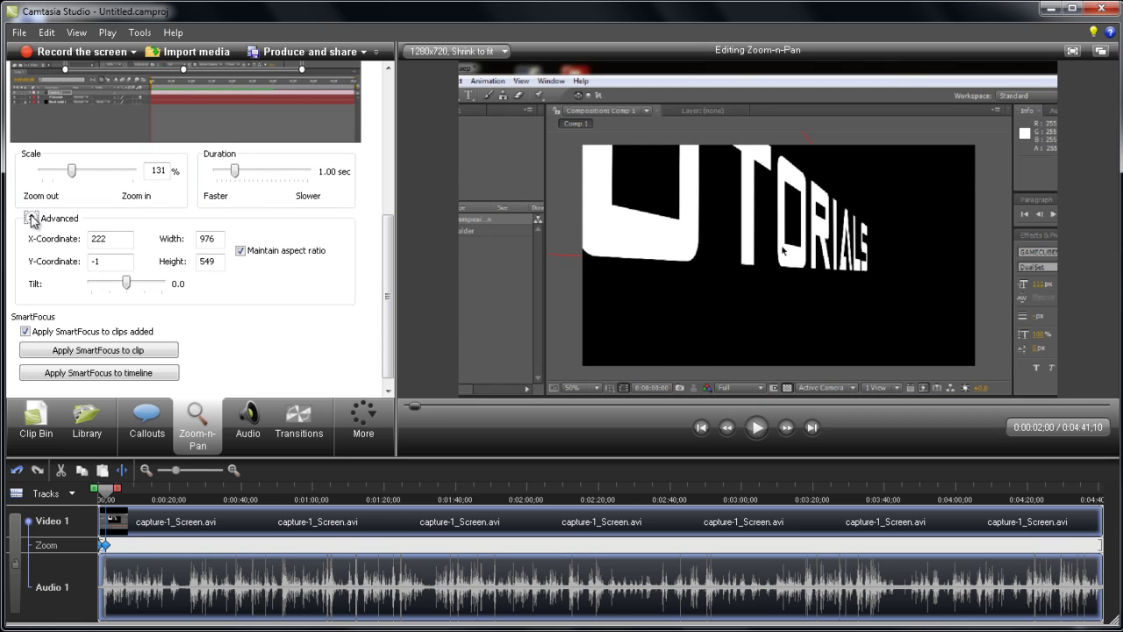
drag(136, 277, 148, 282)
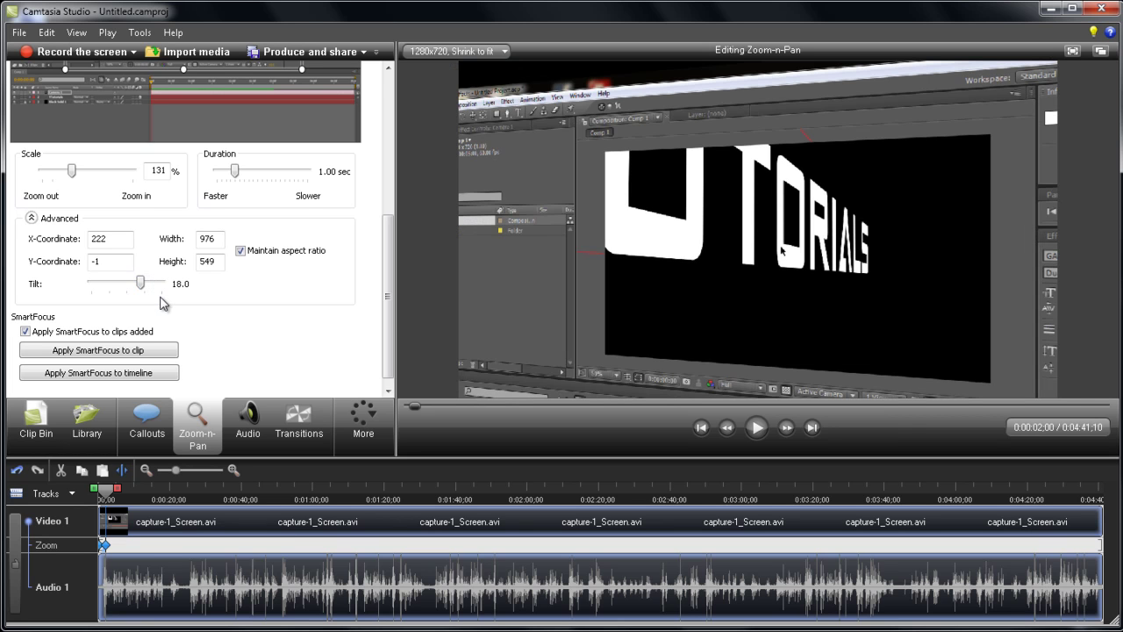
scroll(355, 143, up, 4)
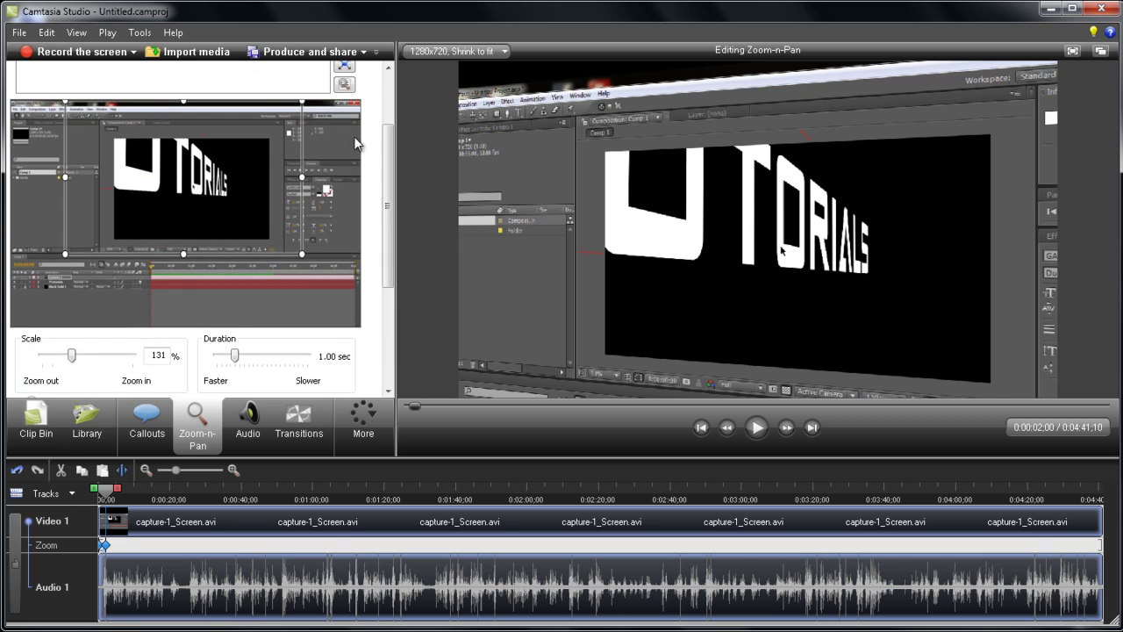
scroll(386, 206, up, 3)
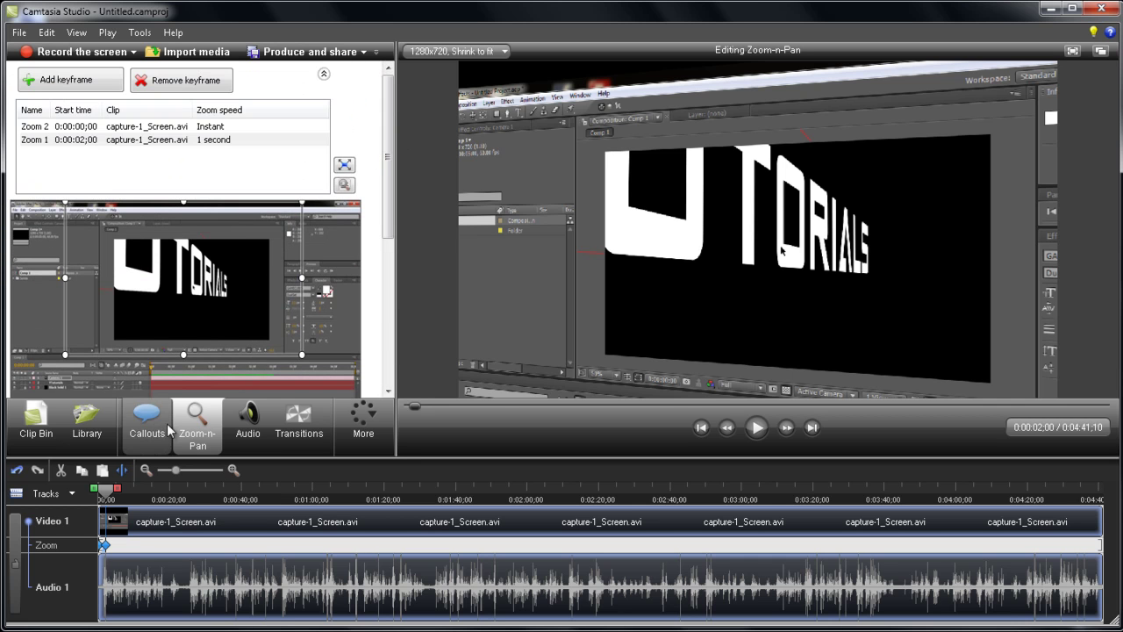
key(Delete)
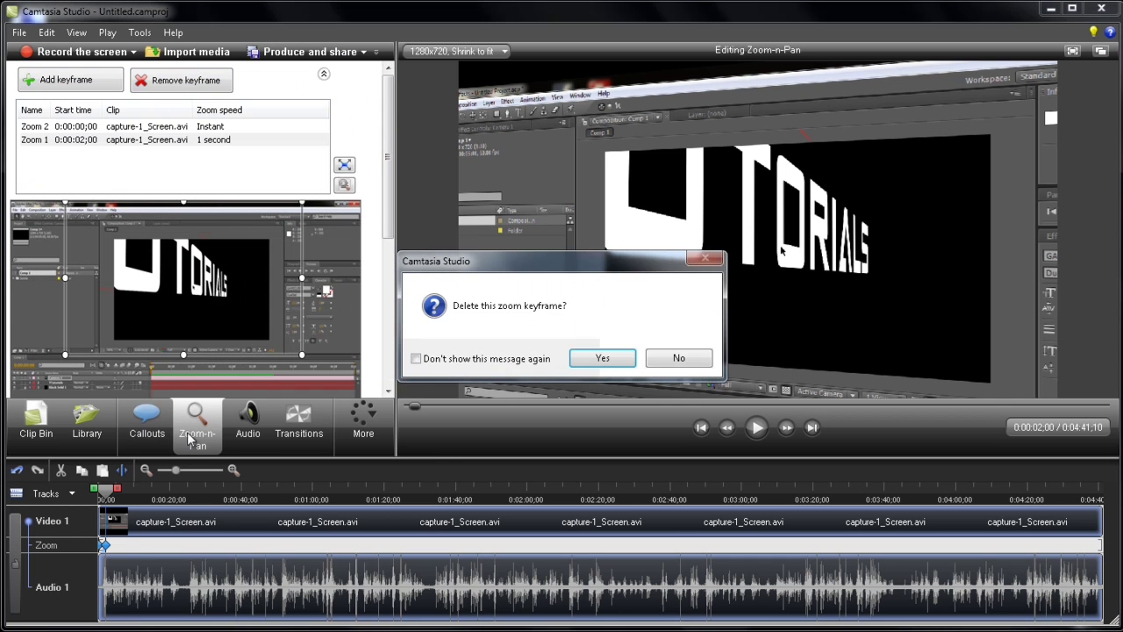
click(597, 358)
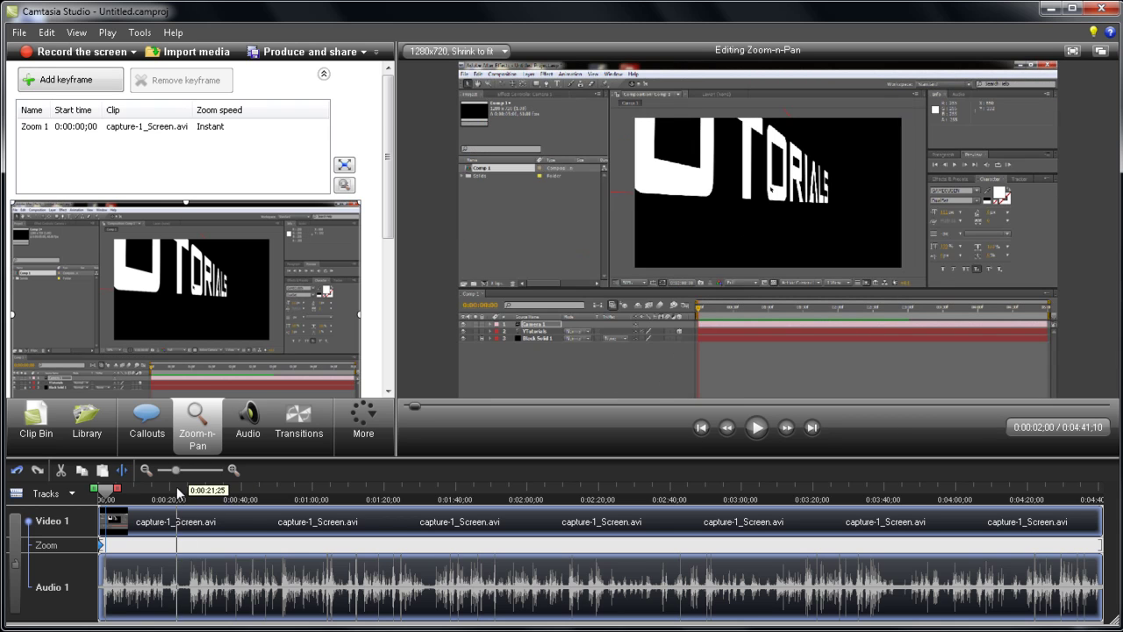
Add an arrow callout and move it to the right side of the video.
click(146, 419)
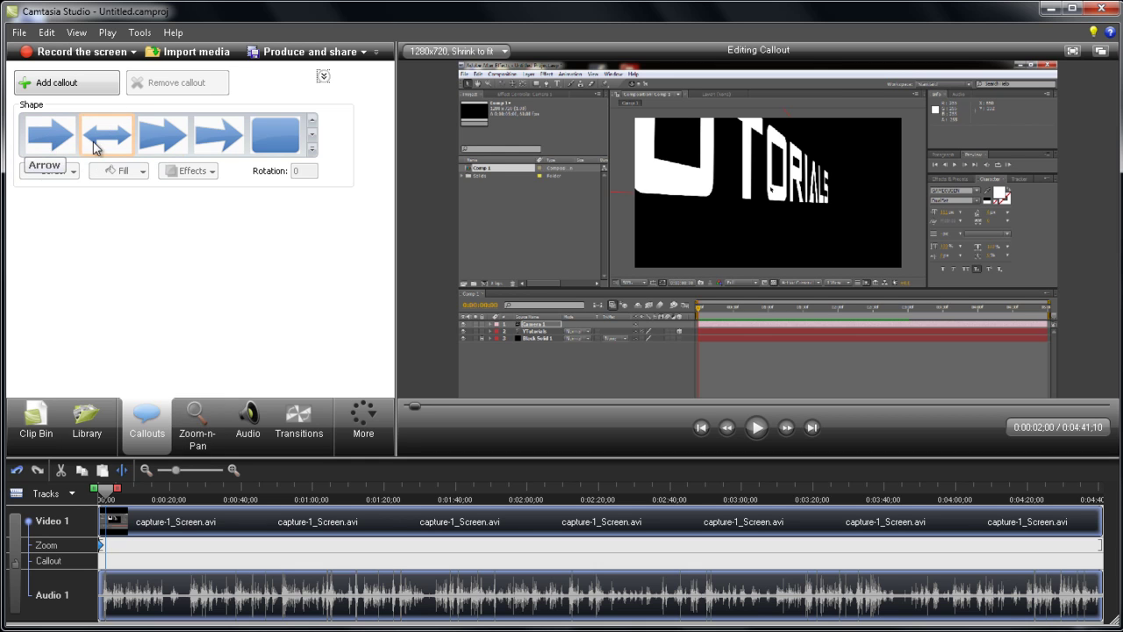
click(57, 82)
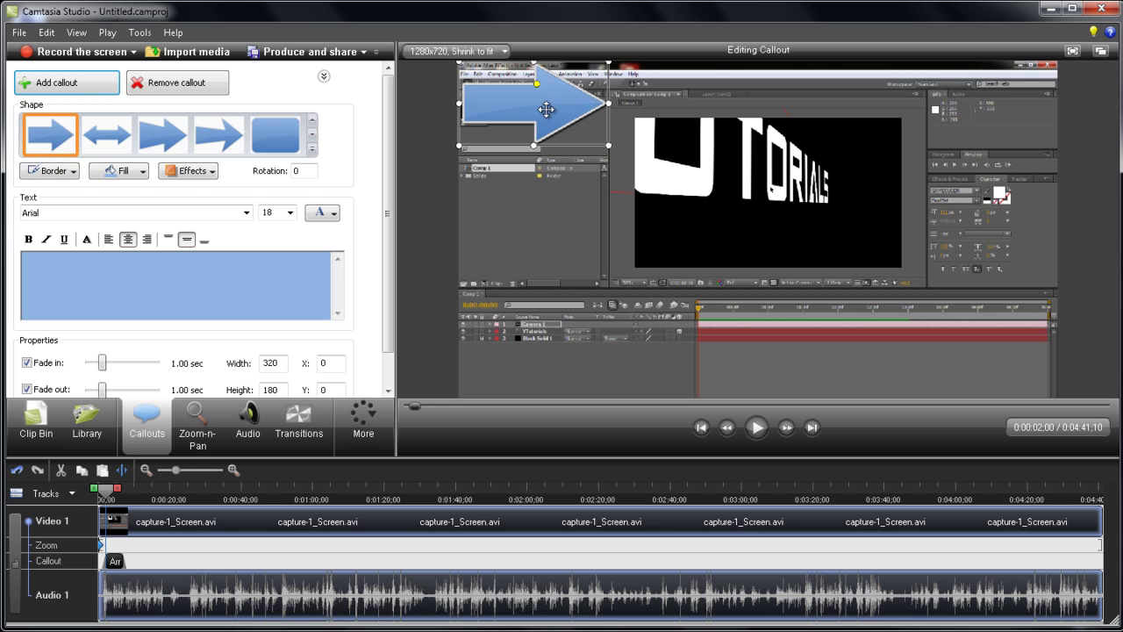
drag(546, 108, 852, 188)
Rotate the arrow callout to 340°, shift it up-right and shrink it.
drag(839, 133, 859, 136)
drag(871, 182, 913, 162)
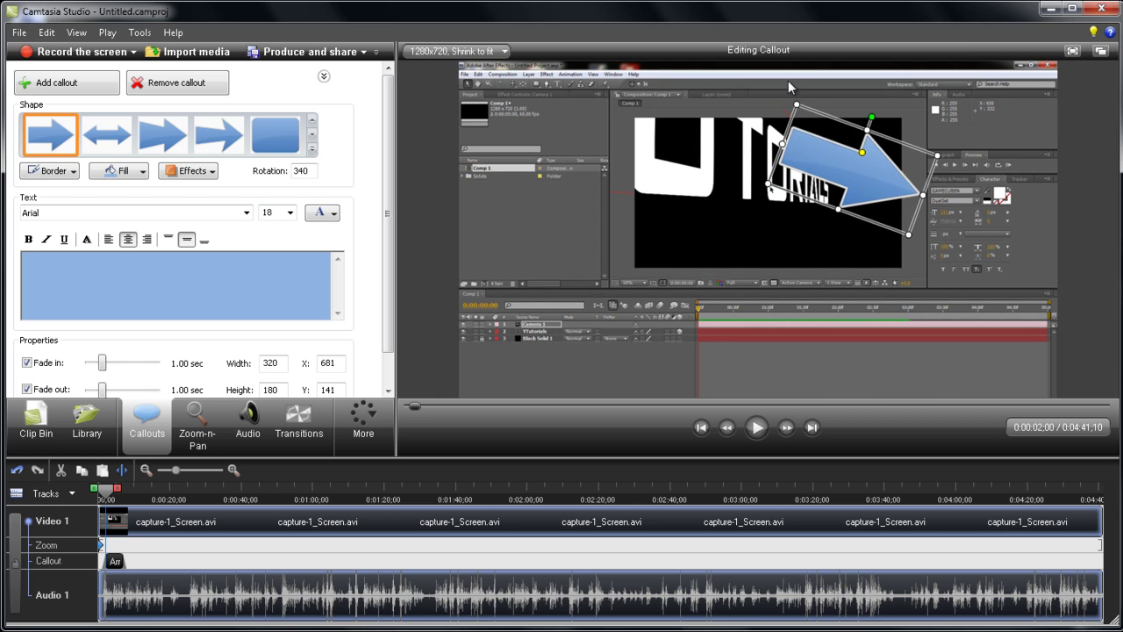
drag(797, 120, 886, 174)
click(956, 197)
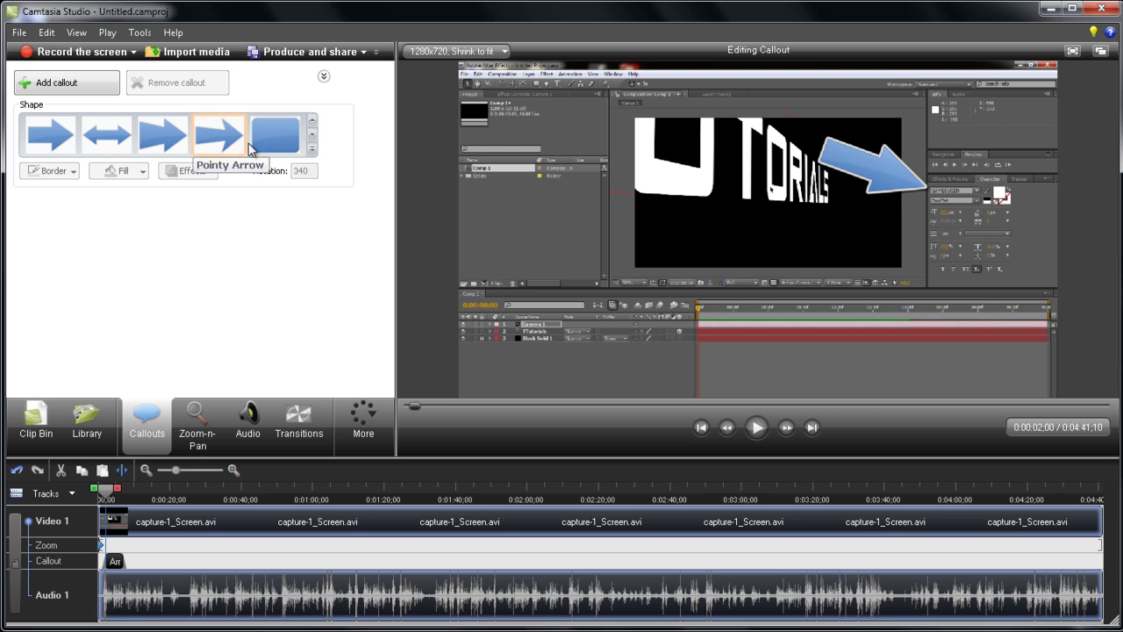
click(881, 166)
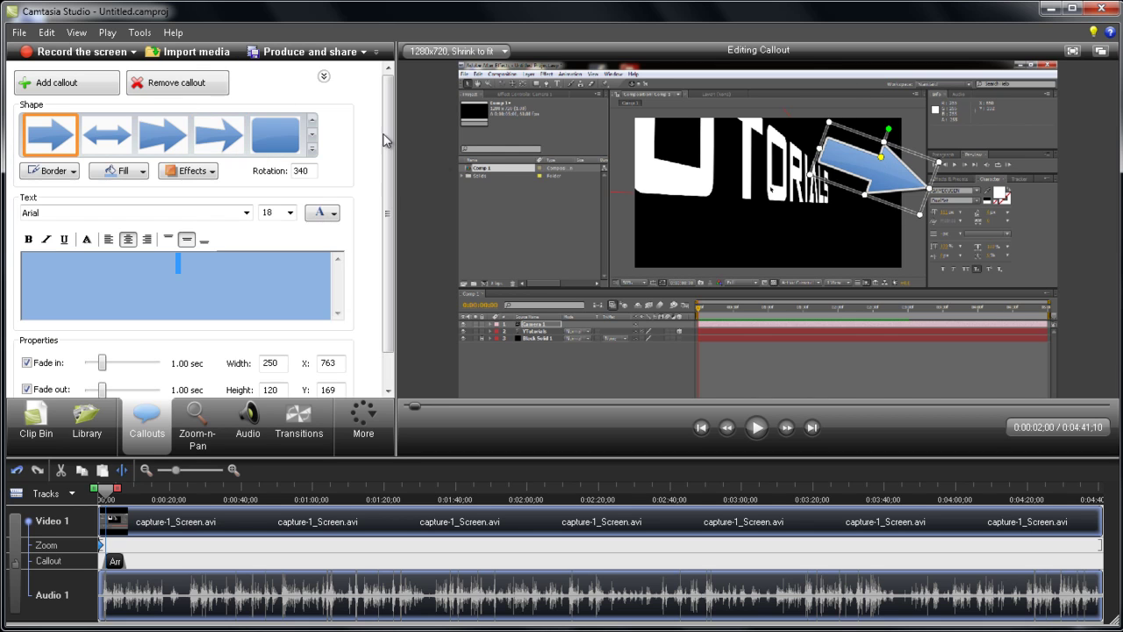
Remove the arrow callout and show the Audio panel's leveling, noise removal and fade tools.
click(176, 83)
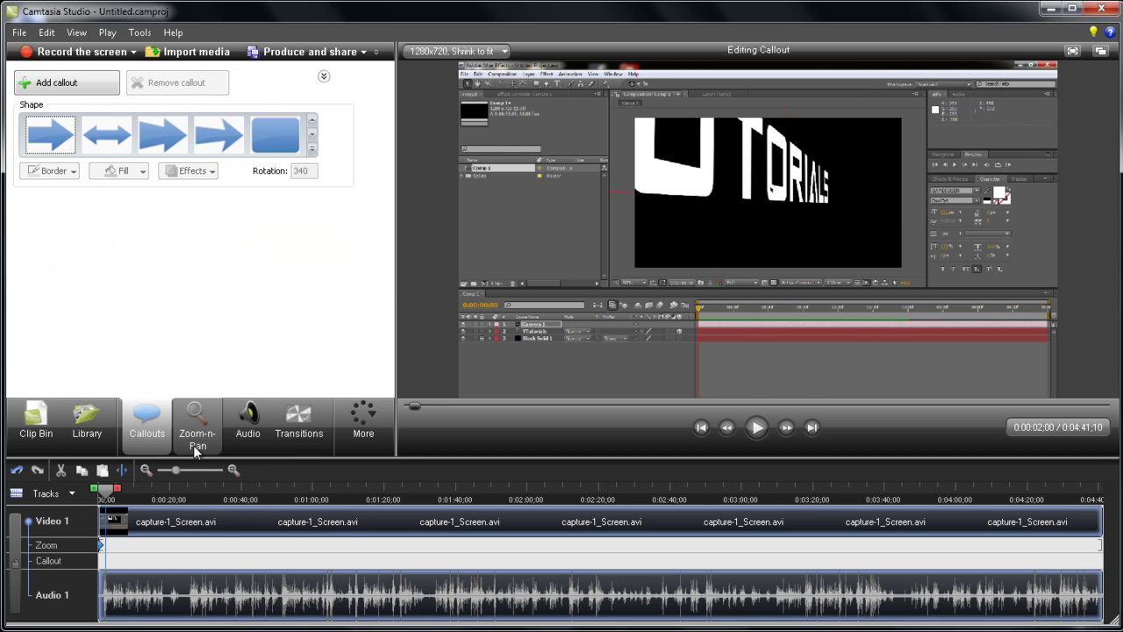
click(263, 408)
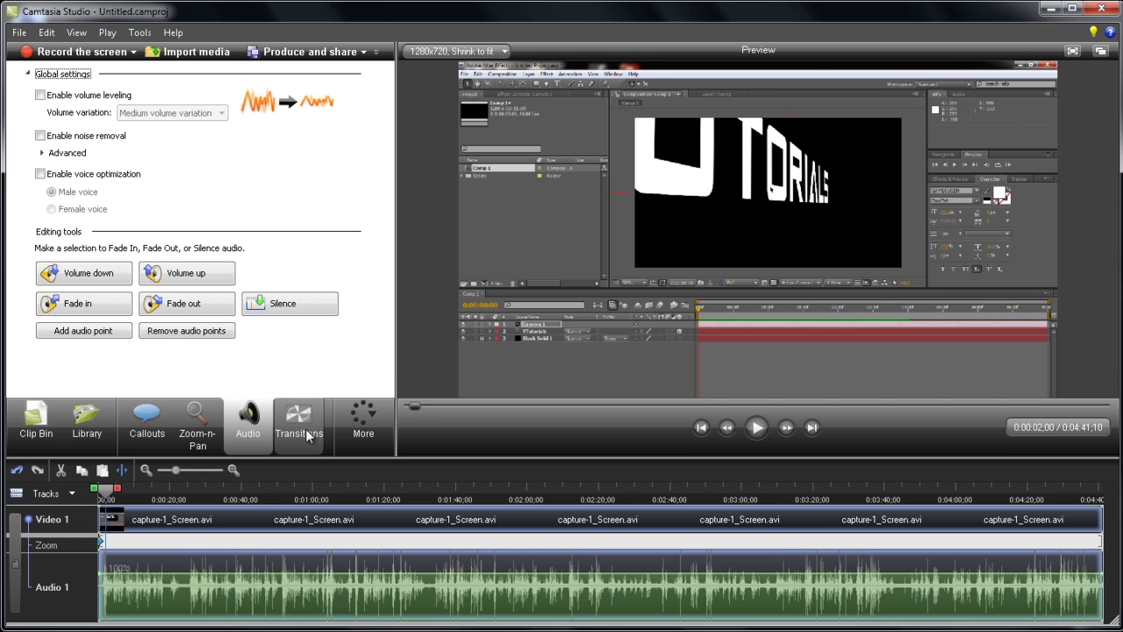
Set the cursor size to 3.26 in Cursor Effects.
mouse_move(306, 436)
click(376, 417)
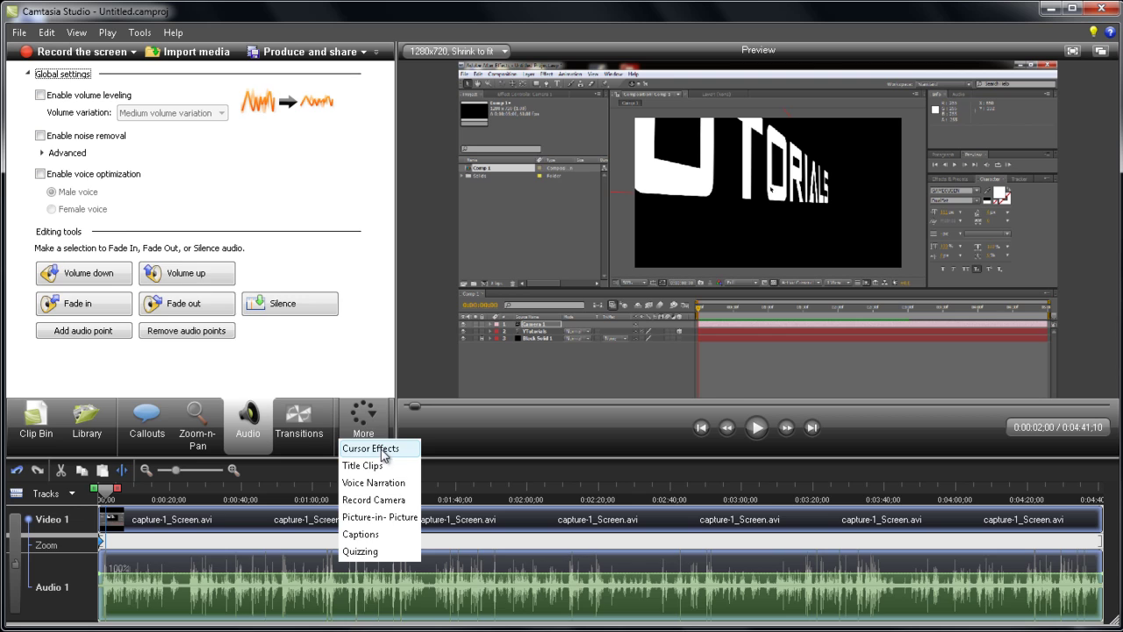
click(382, 448)
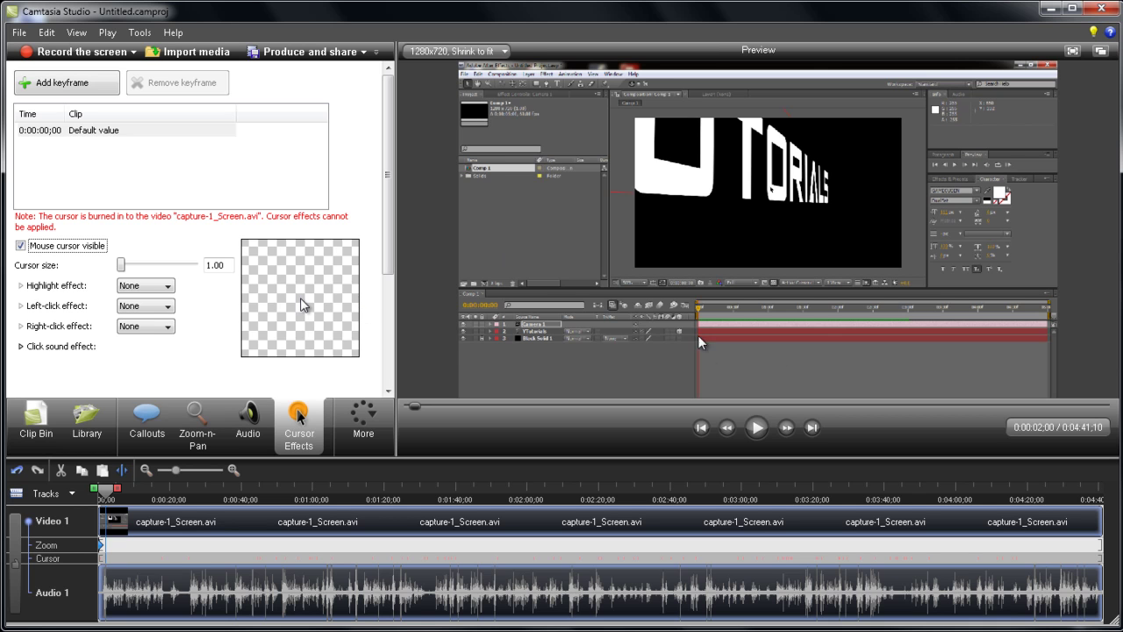
click(124, 268)
drag(126, 267, 192, 267)
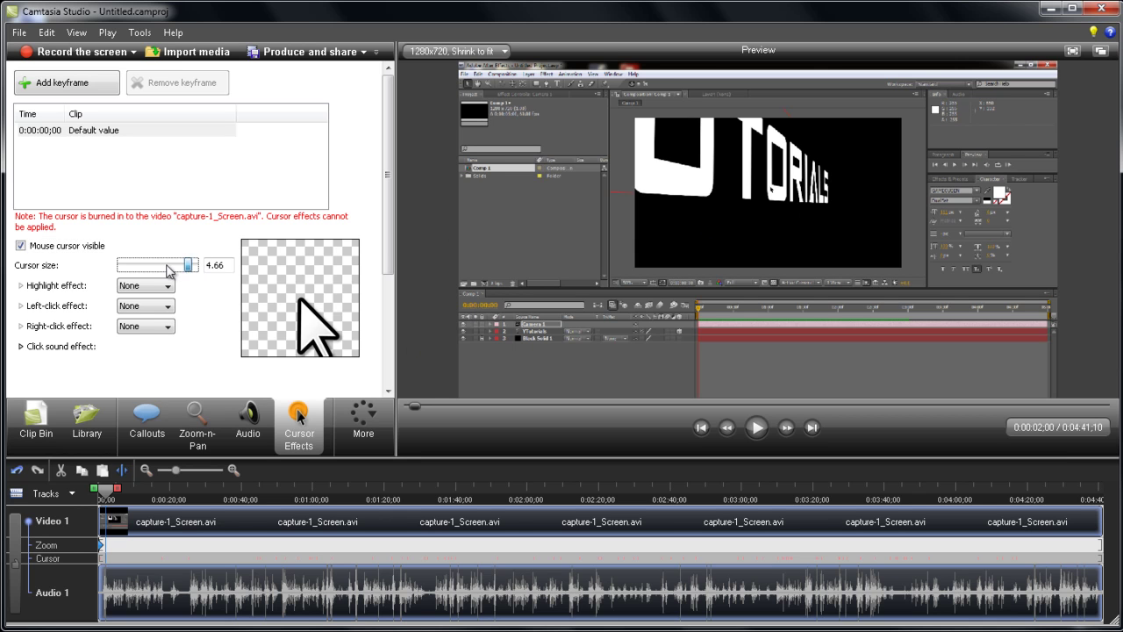
drag(167, 265, 162, 267)
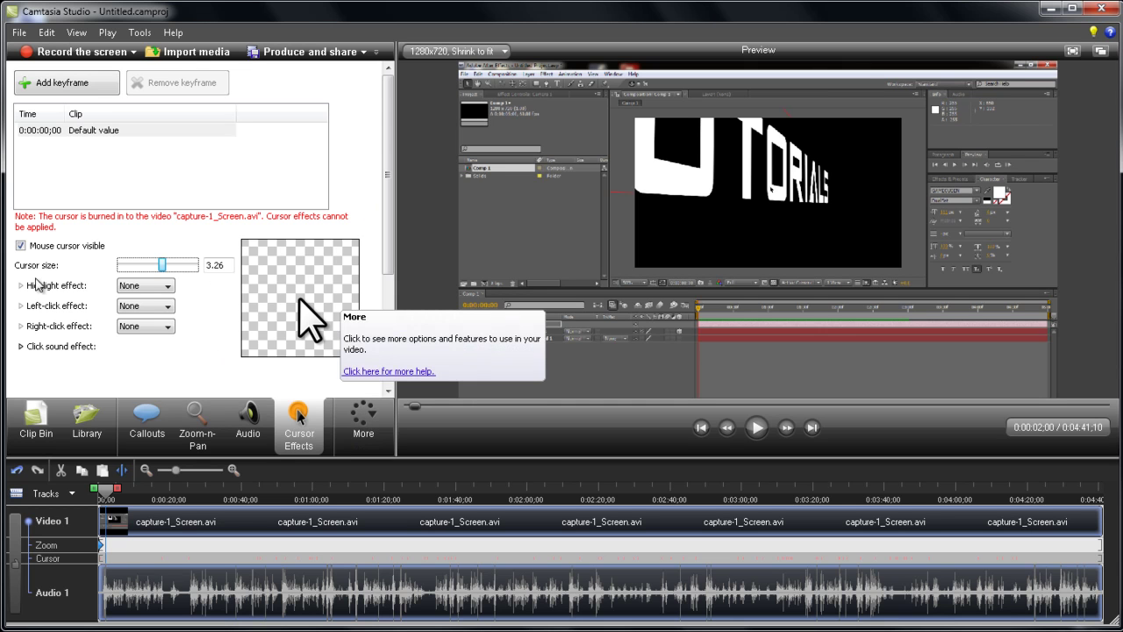
Give the cursor a yellow Highlight and Warp left-click effect, leaving right-click at None.
click(145, 285)
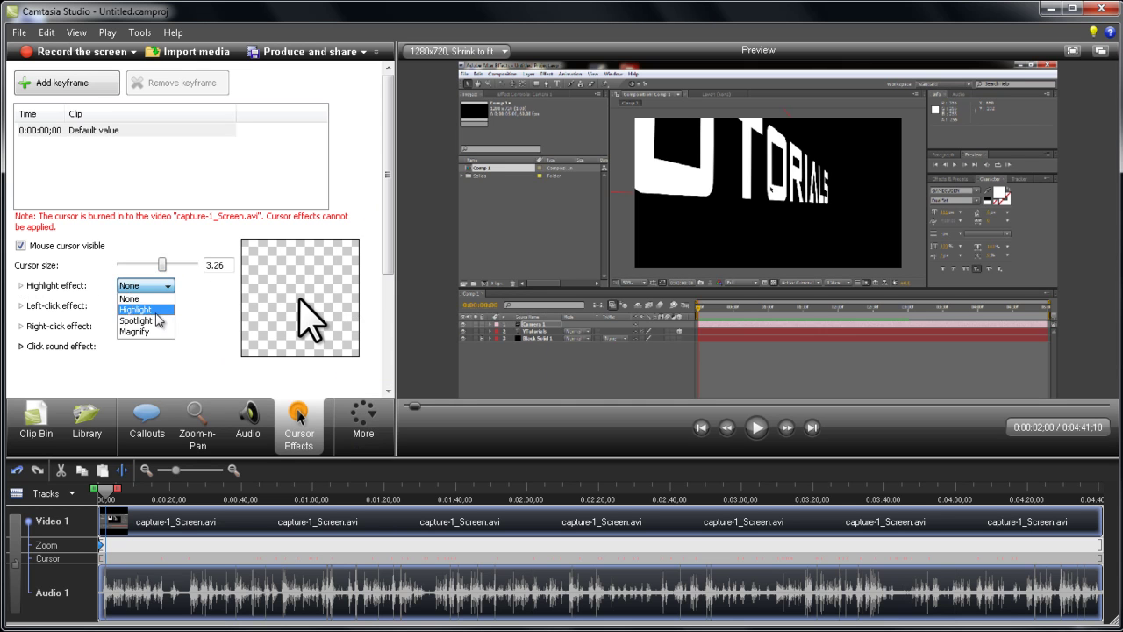
click(140, 309)
click(164, 306)
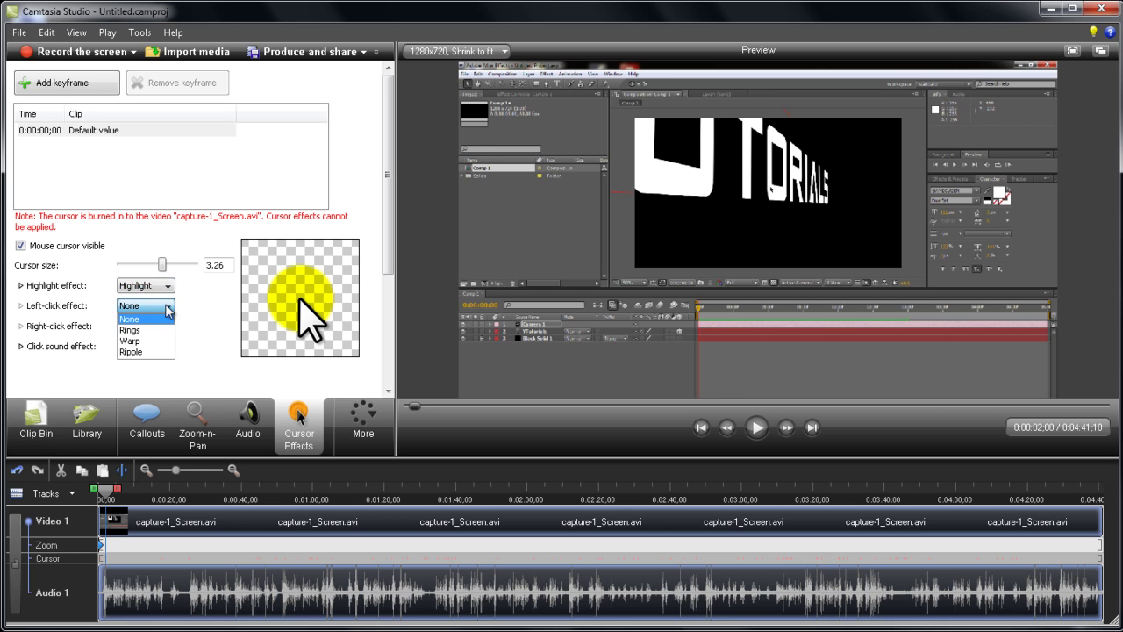
click(155, 342)
click(160, 328)
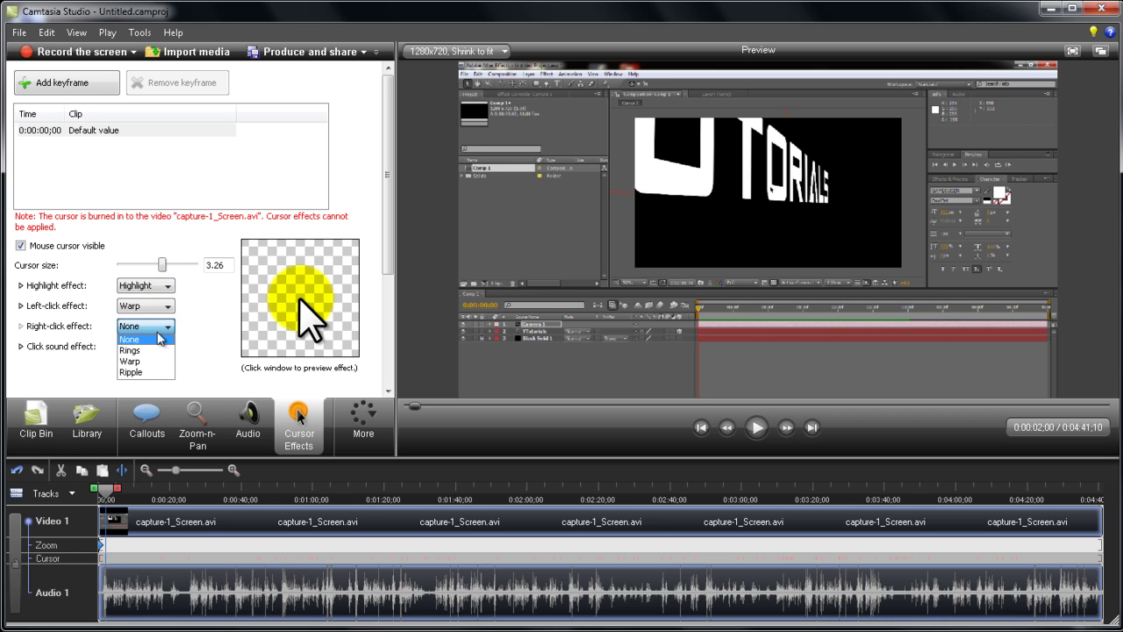
click(206, 330)
click(356, 414)
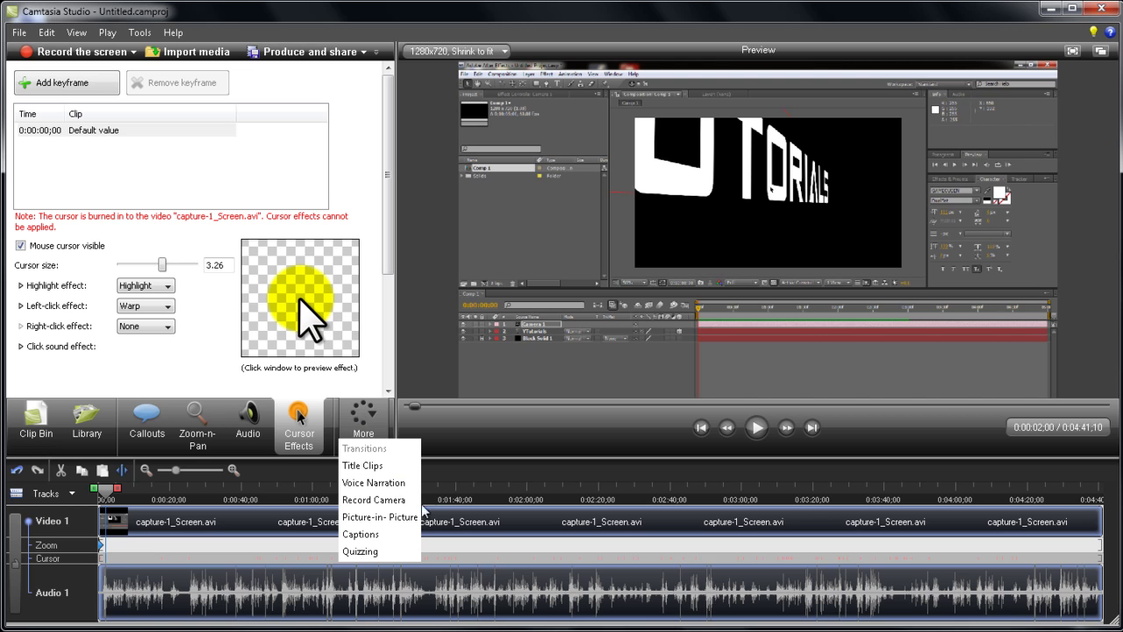
Look through Voice Narration, Record Camera and Quizzing settings, then switch to the Library.
click(375, 483)
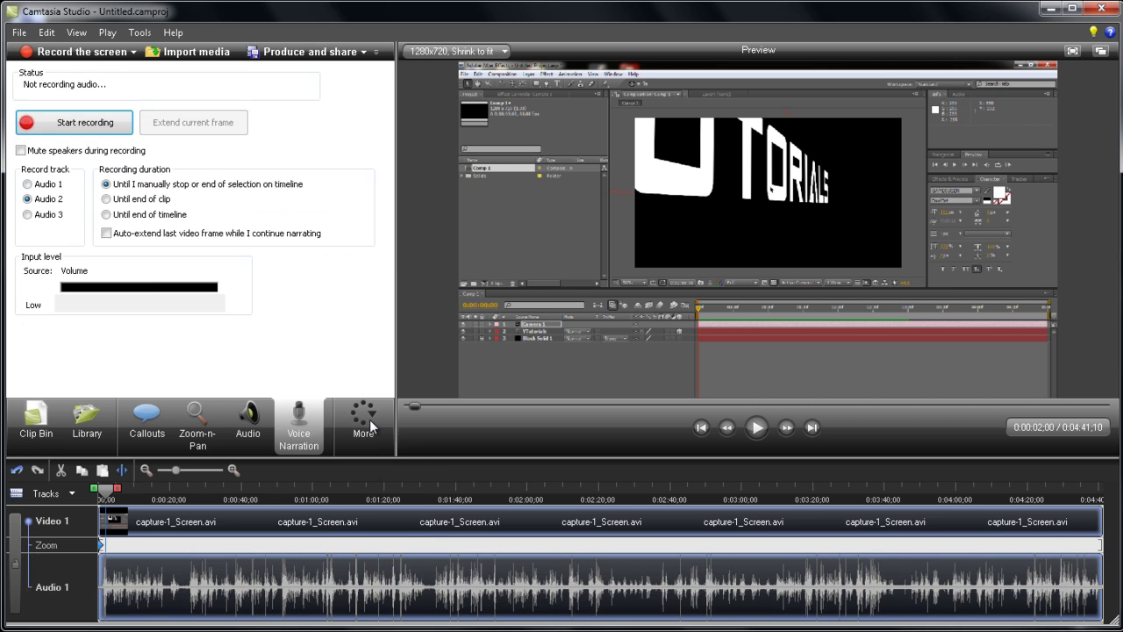
click(371, 426)
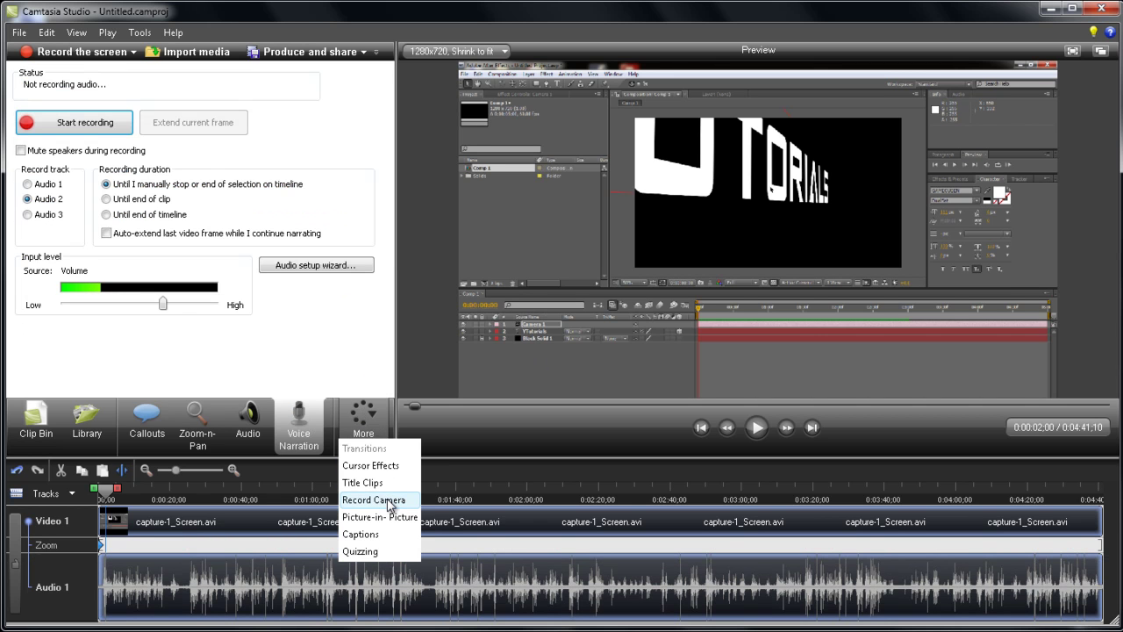
click(359, 420)
click(360, 419)
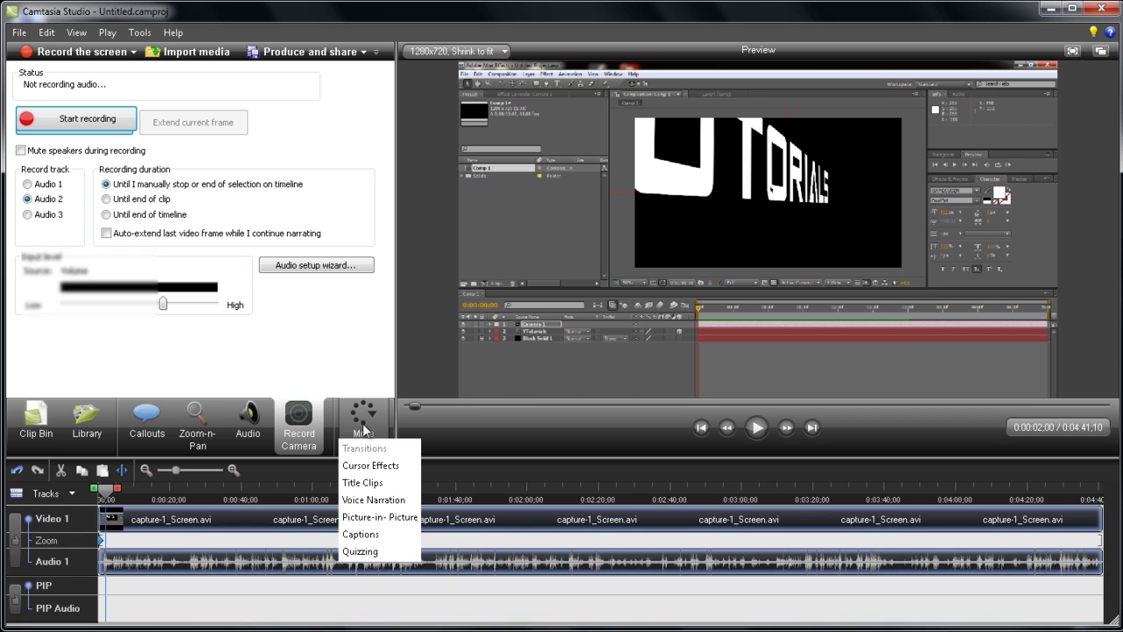
click(369, 520)
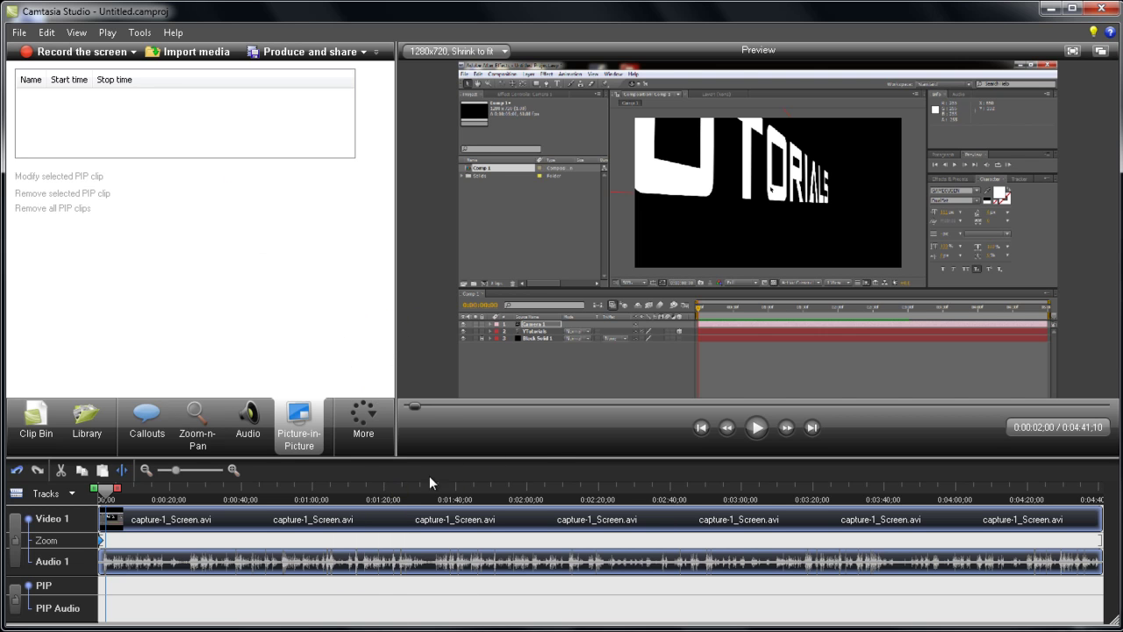
click(363, 417)
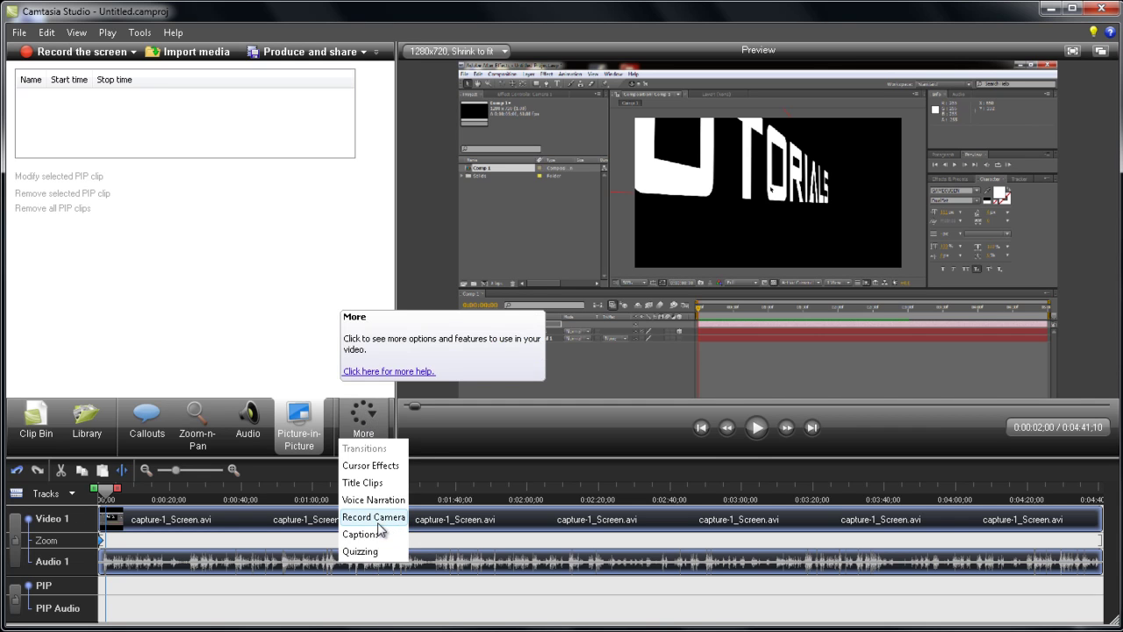
click(361, 551)
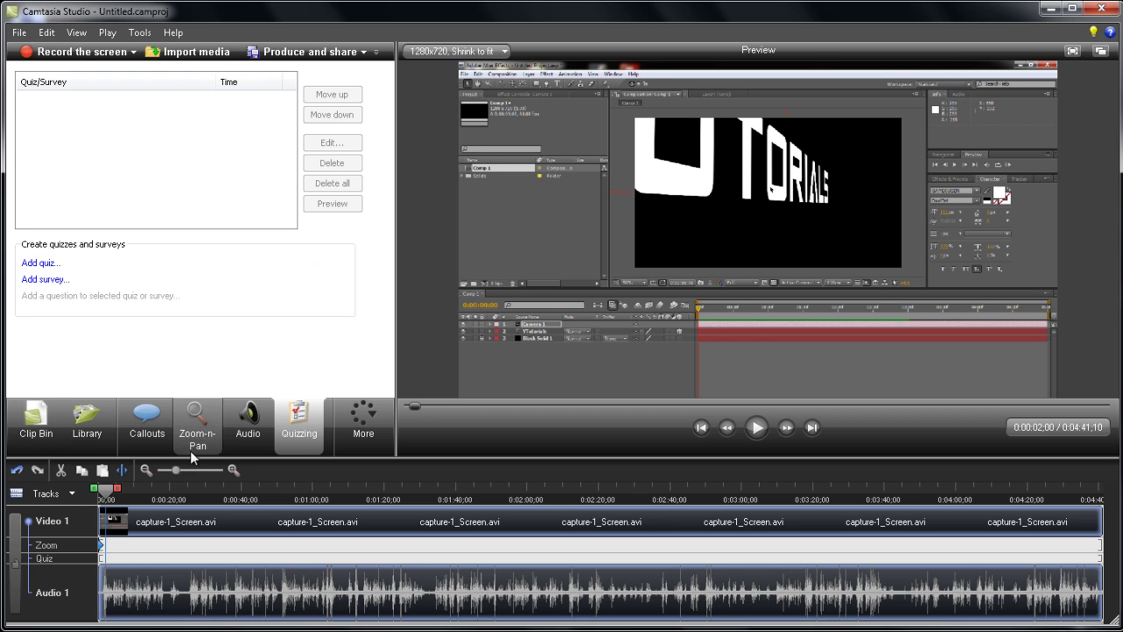
click(87, 426)
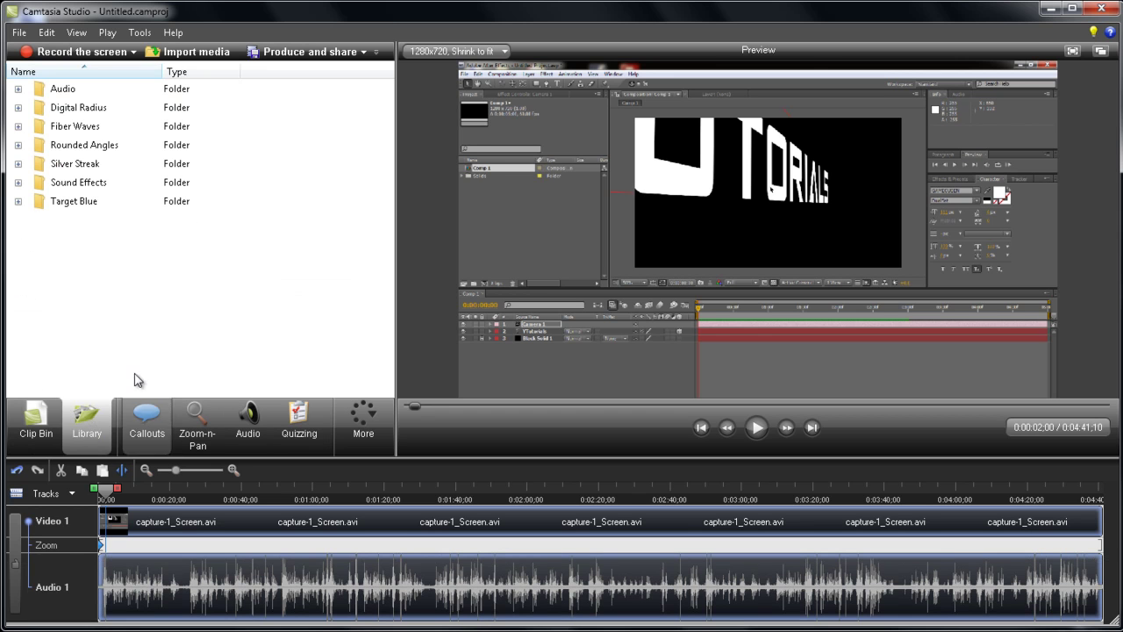
Expand Sound Effects, select Laptop Click, collapse the folder and return to the Clip Bin.
click(18, 183)
click(34, 200)
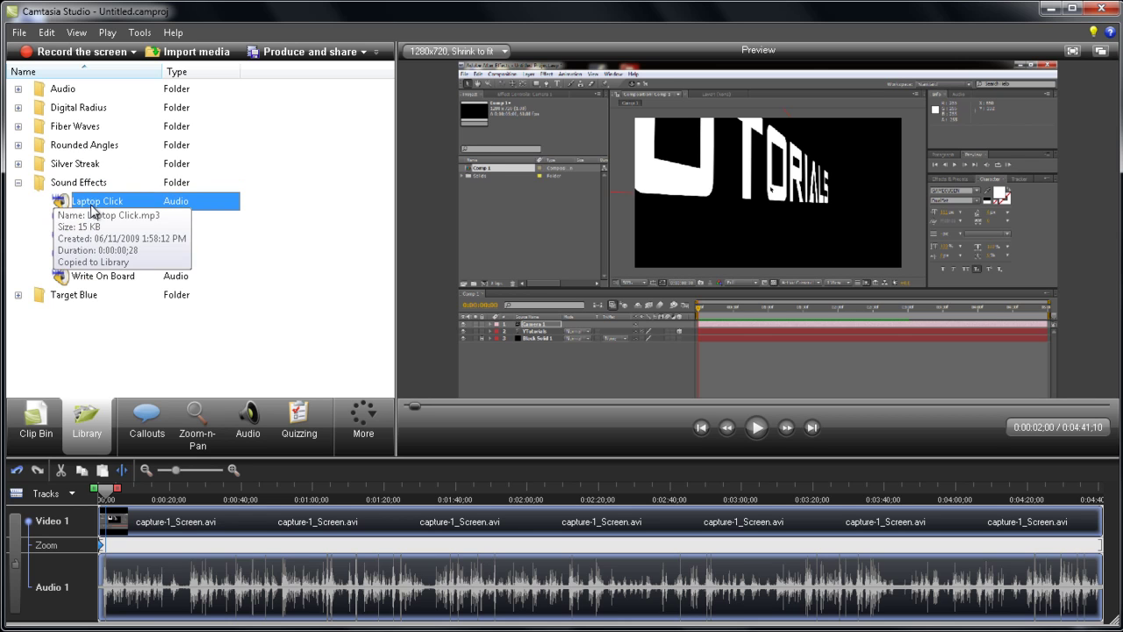
click(18, 182)
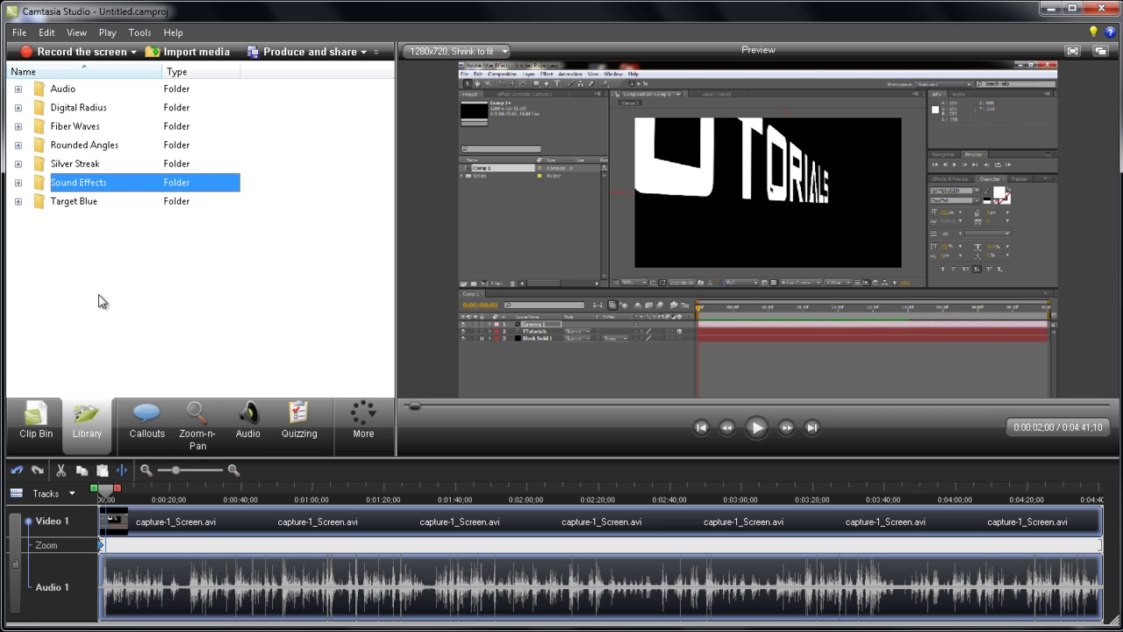
click(36, 421)
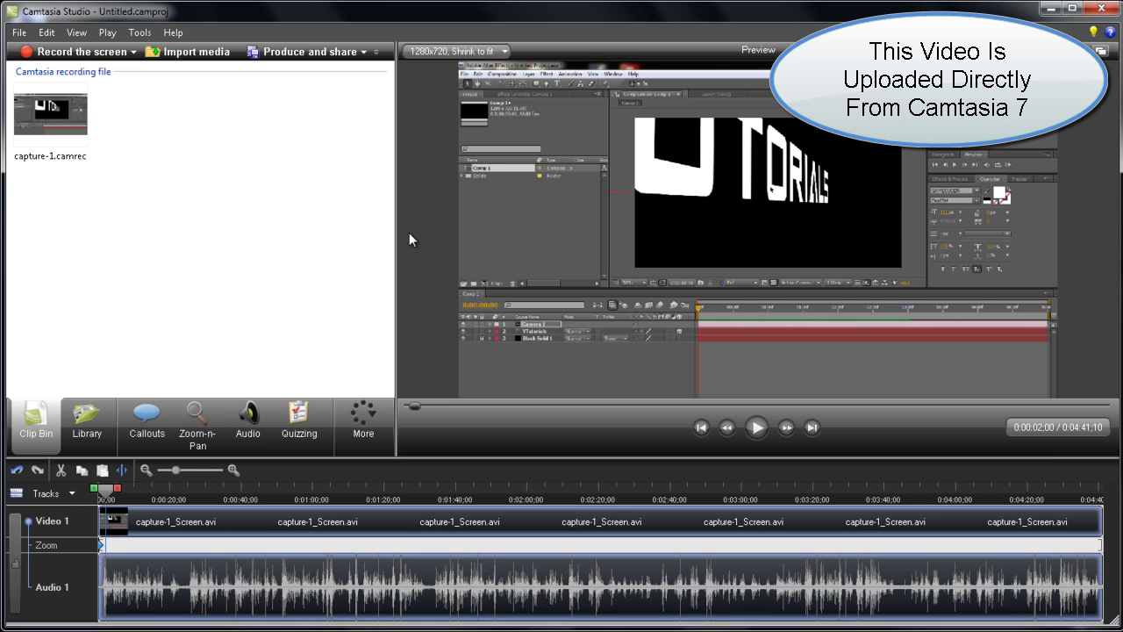
click(134, 52)
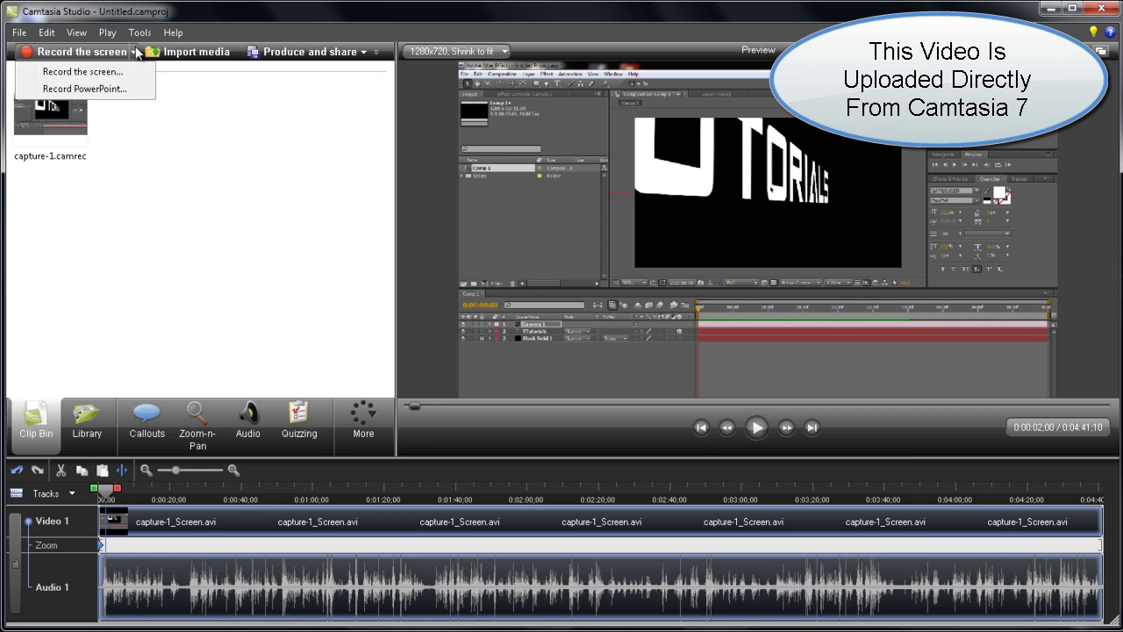
click(334, 233)
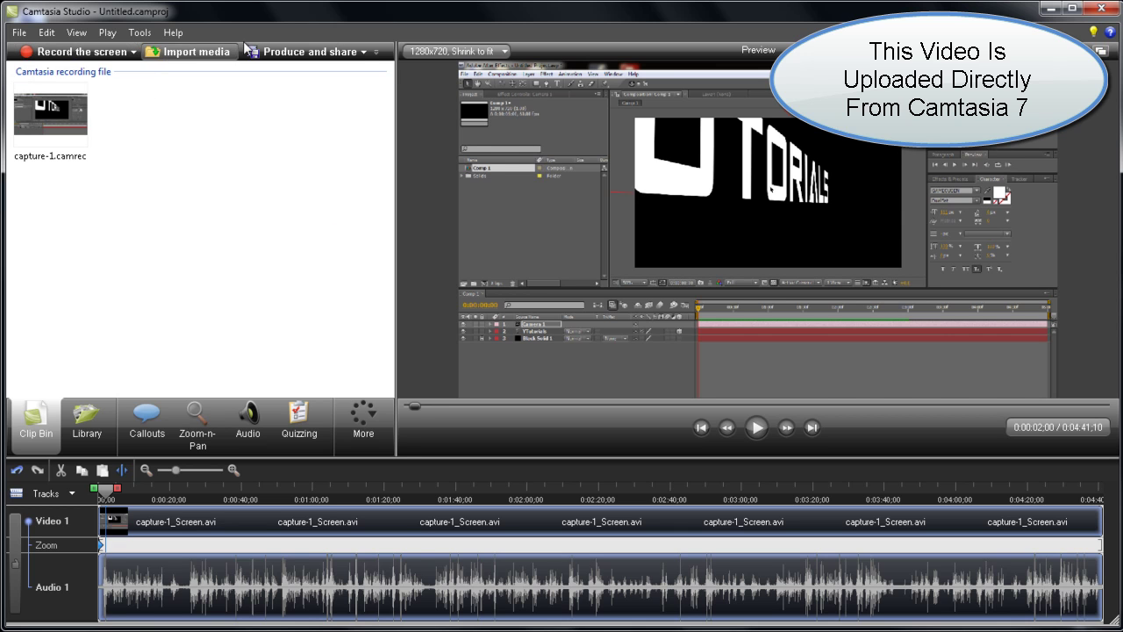